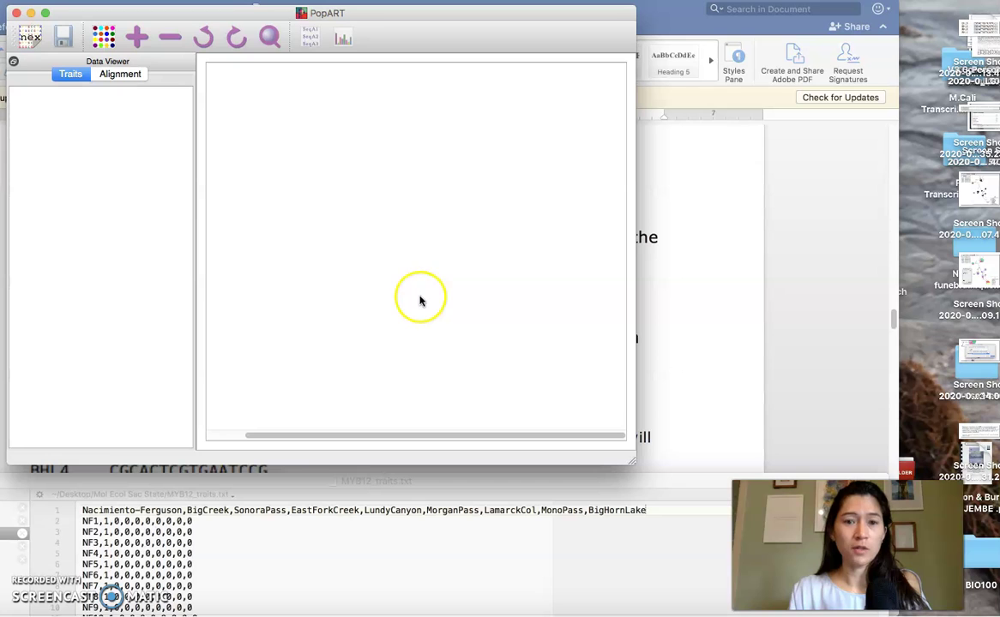
# Enlarge the PopART window and look at the Traits and Alignment views of the data viewer.
pyautogui.moveTo(632, 462); pyautogui.dragTo(727, 520)
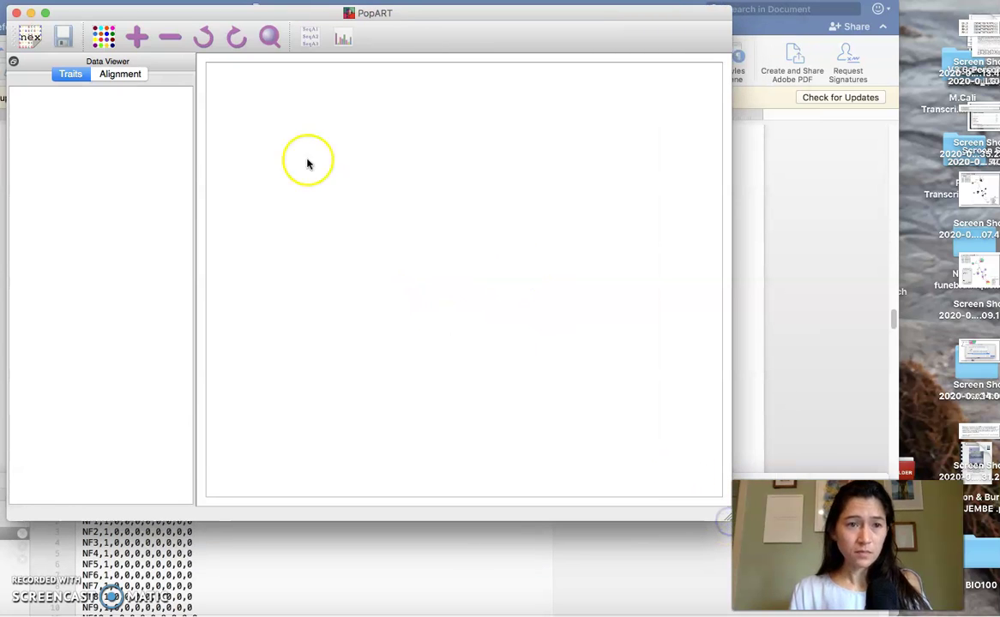
pyautogui.click(68, 75)
pyautogui.click(122, 77)
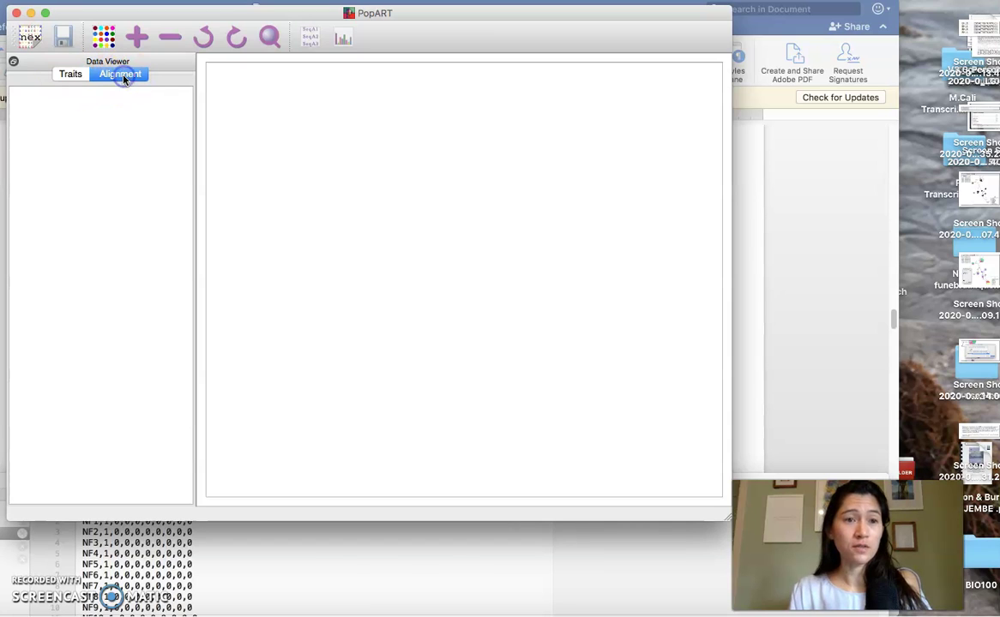
pyautogui.click(70, 75)
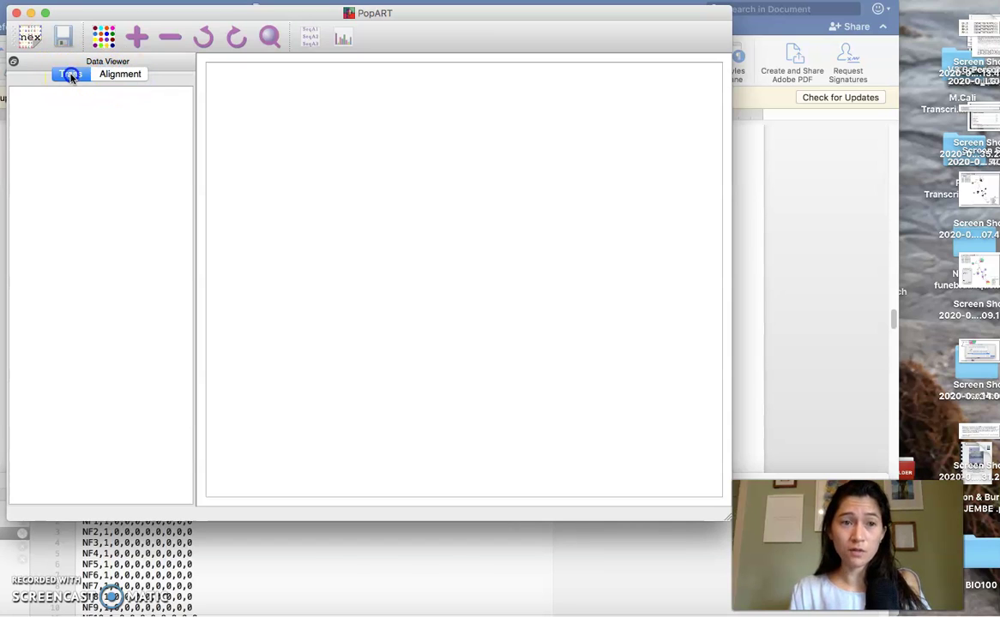
pyautogui.click(131, 76)
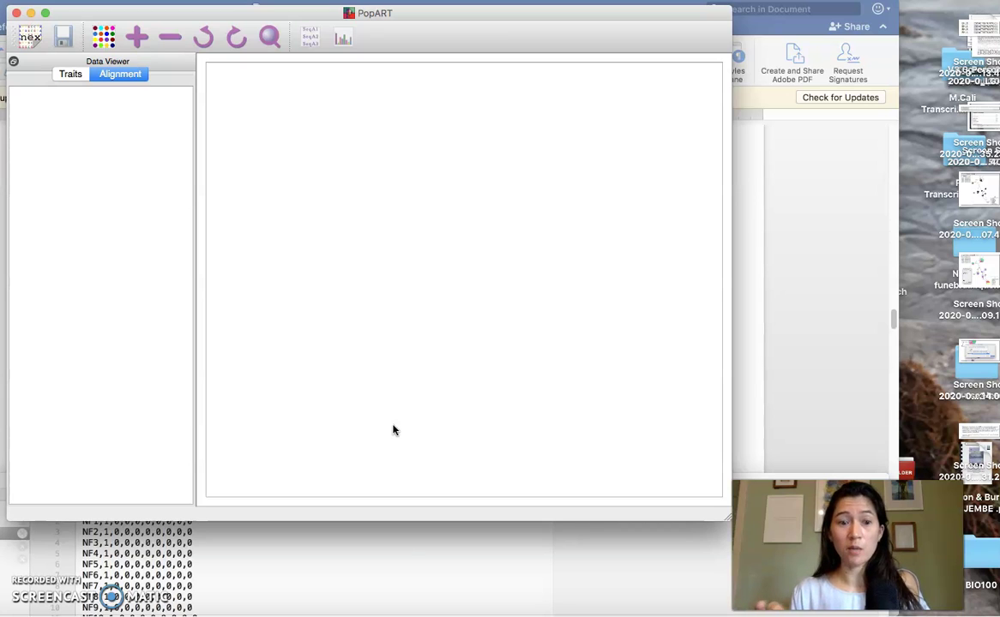
# Switch to the TextWrangler window and compare the contents of MYB12.nex and MYB12_traits.txt.
pyautogui.click(404, 549)
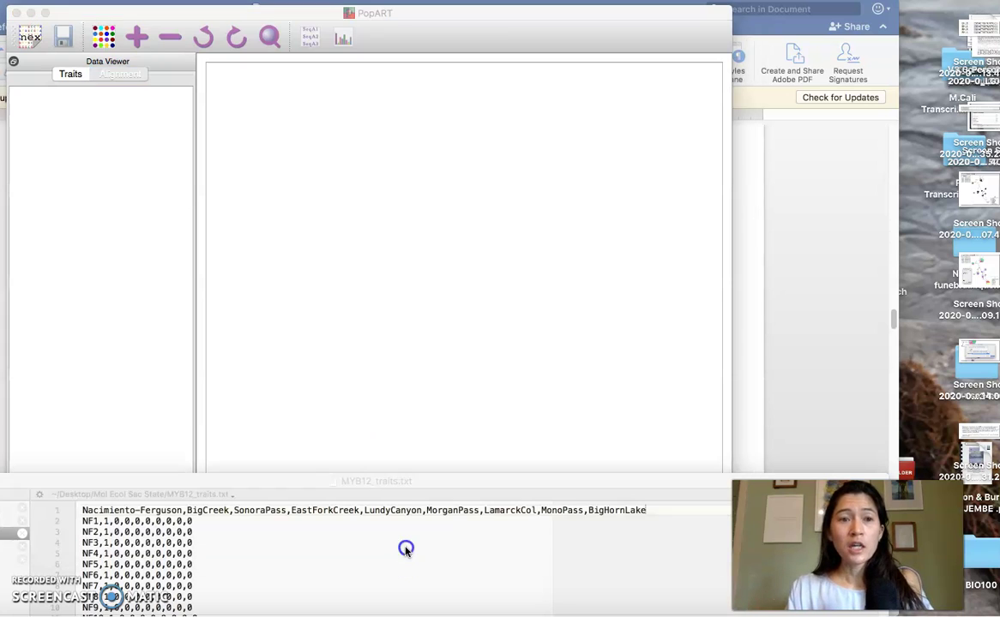
pyautogui.moveTo(482, 479); pyautogui.dragTo(693, 92)
pyautogui.click(133, 175)
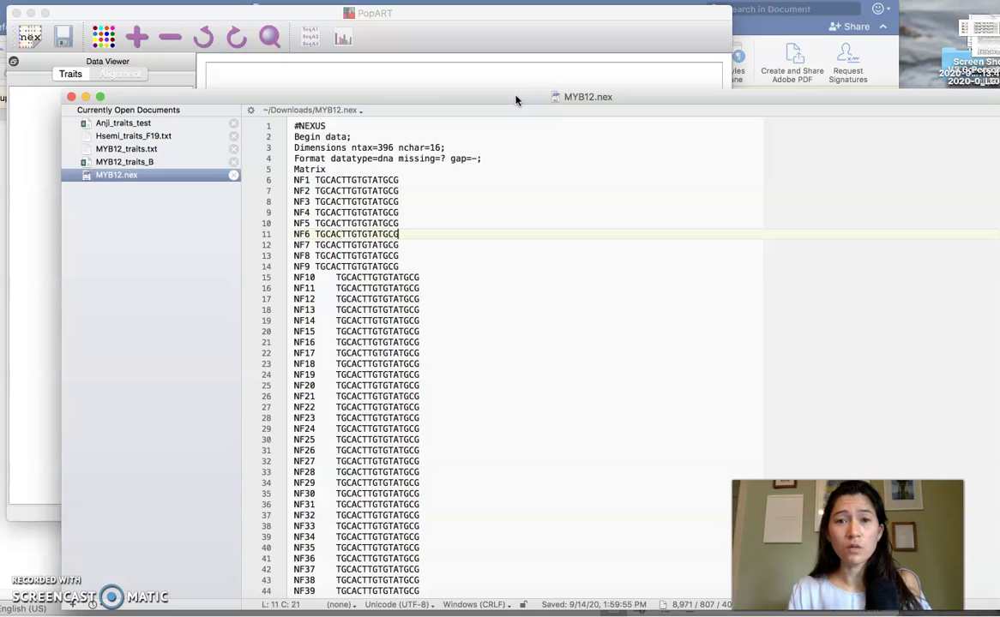
pyautogui.moveTo(515, 100); pyautogui.dragTo(493, 44)
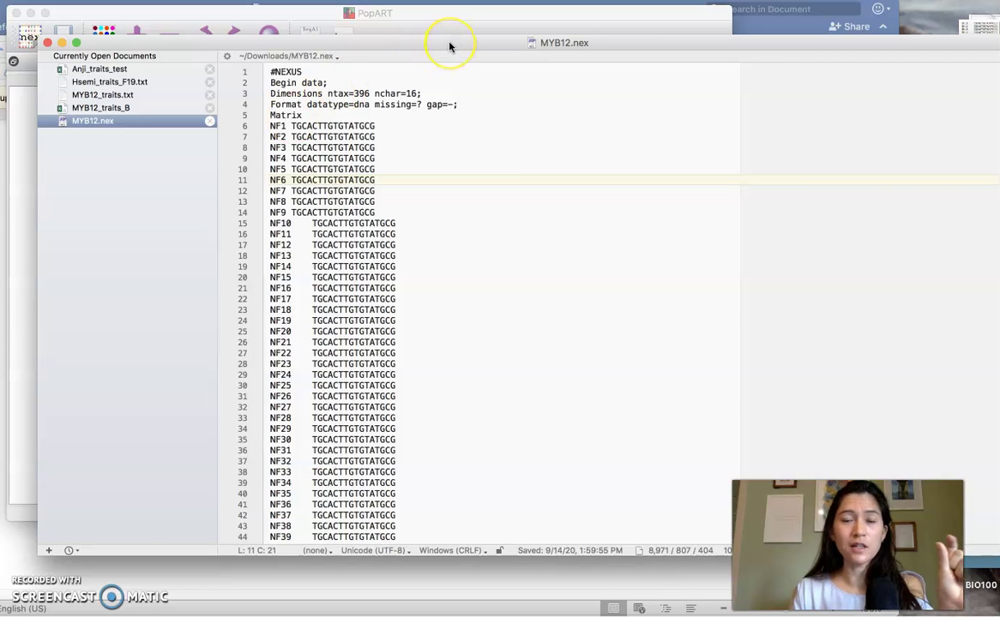
pyautogui.click(100, 95)
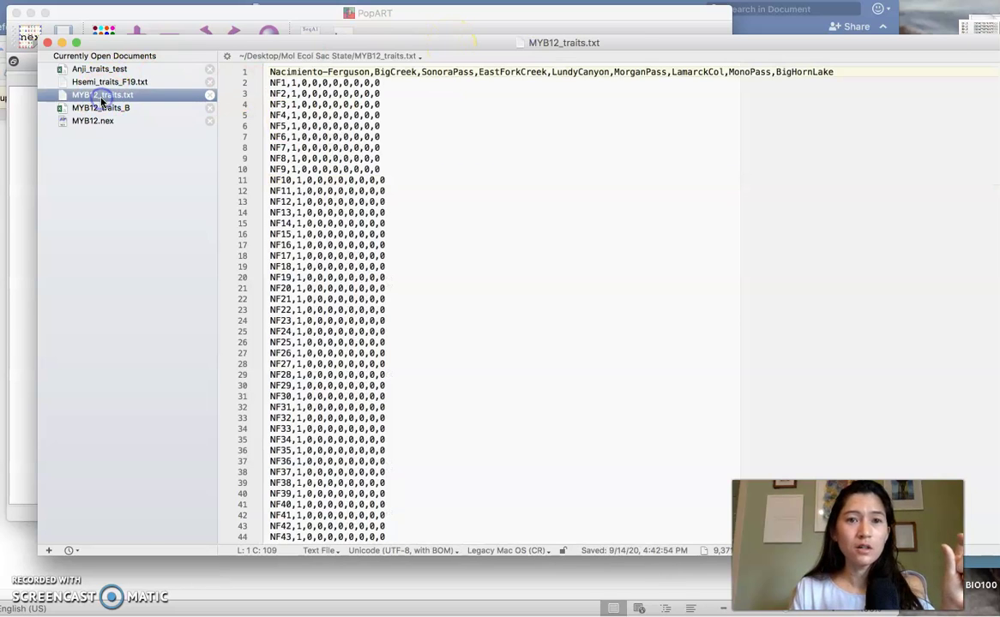
pyautogui.click(99, 121)
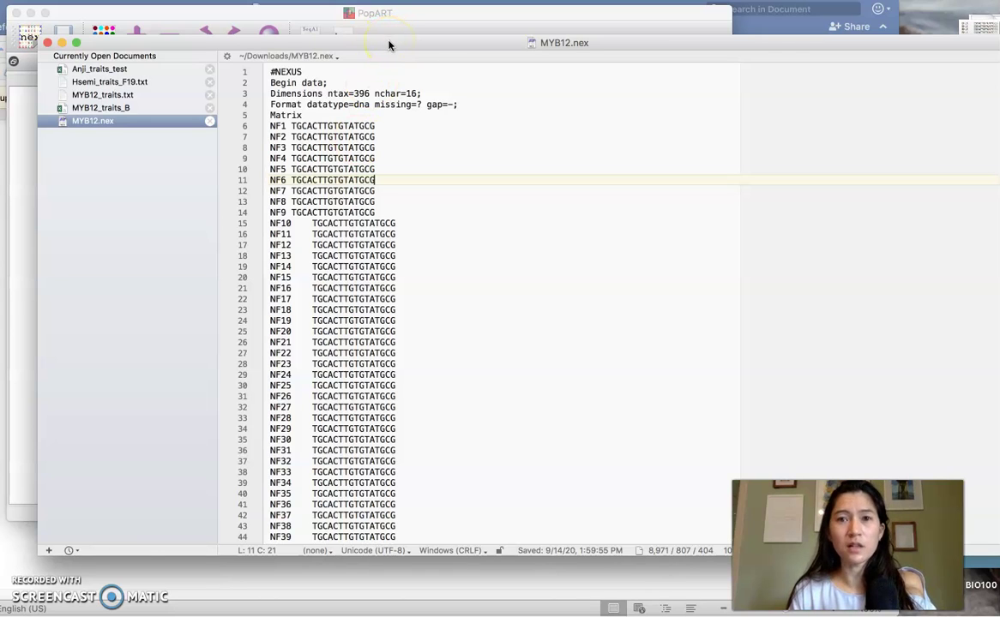
pyautogui.moveTo(388, 45); pyautogui.dragTo(563, 120)
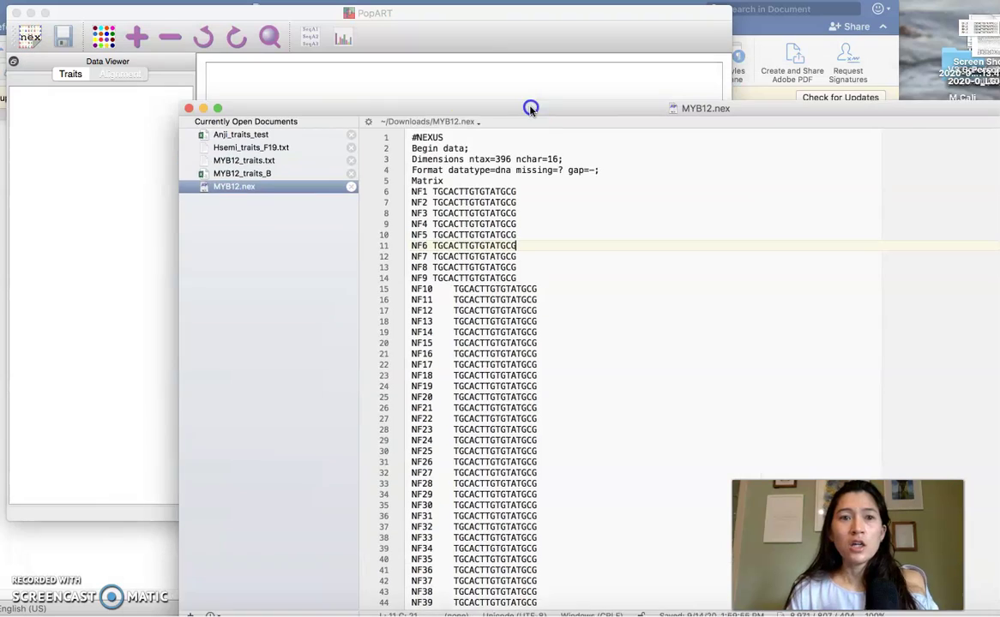
# Switch to PopART and start an alignment import with the file type filter set to All Files(*).
pyautogui.click(542, 17)
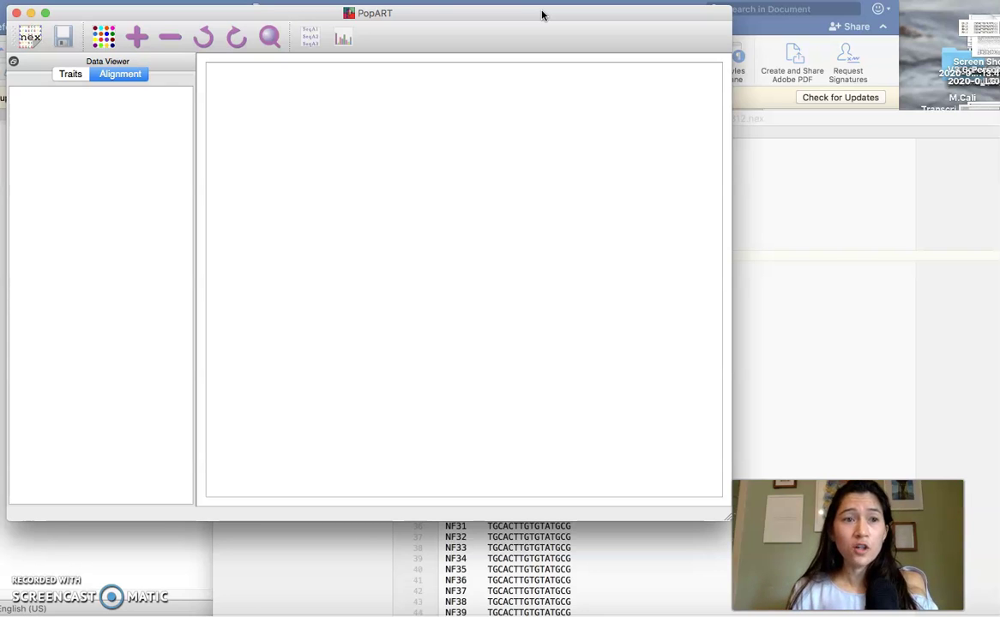
pyautogui.click(524, 21)
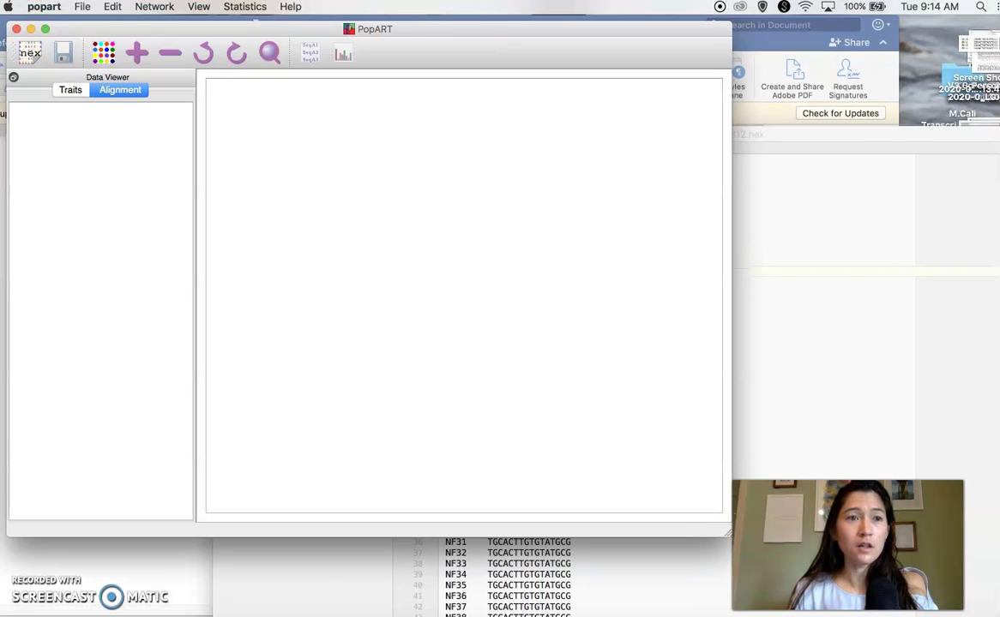
pyautogui.click(82, 7)
pyautogui.moveTo(89, 73)
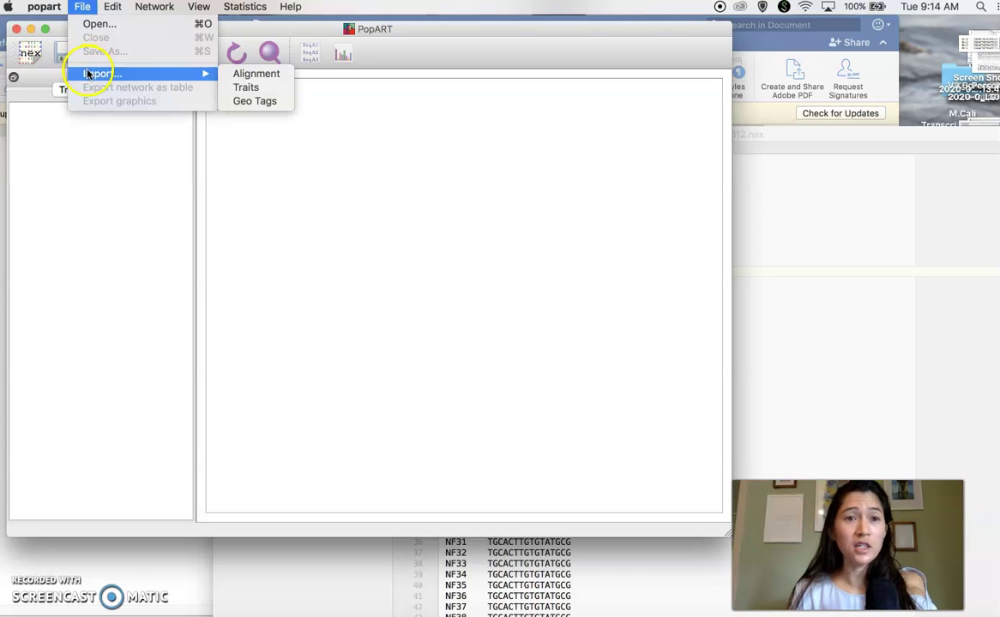
pyautogui.click(266, 73)
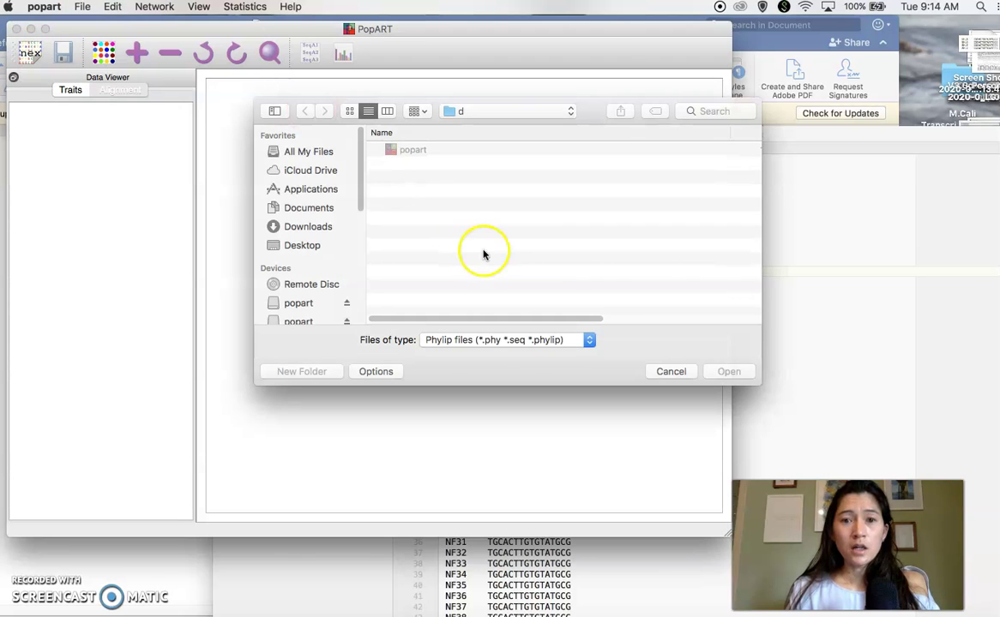
pyautogui.click(495, 343)
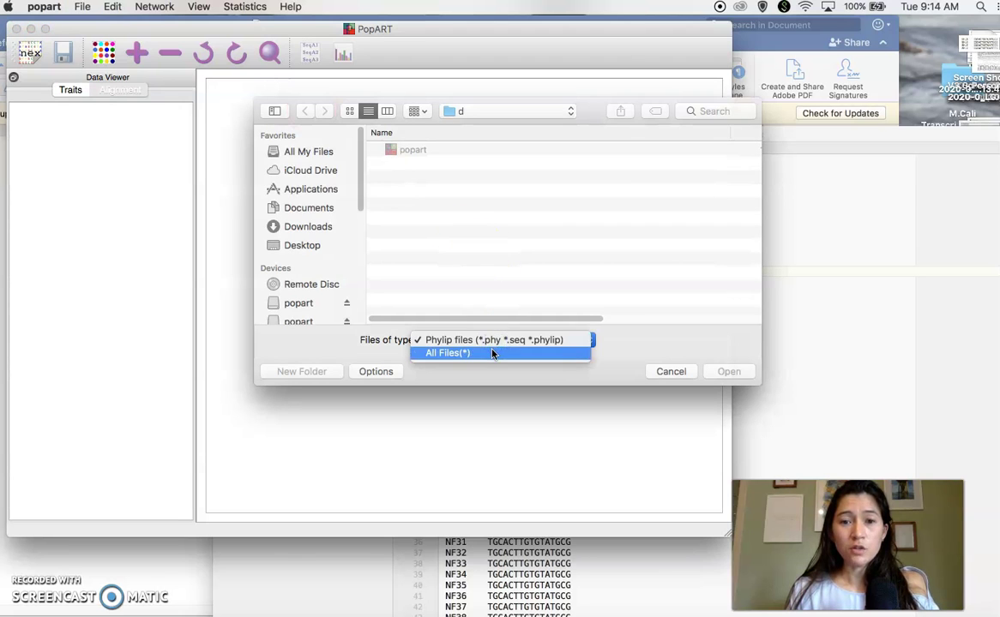
pyautogui.click(492, 350)
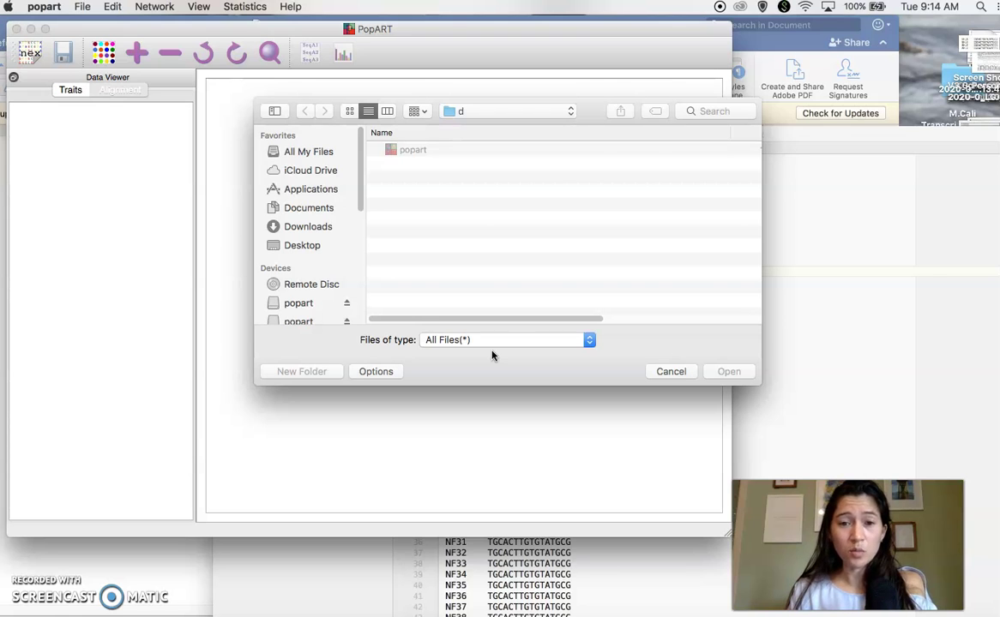
pyautogui.click(512, 111)
pyautogui.click(508, 177)
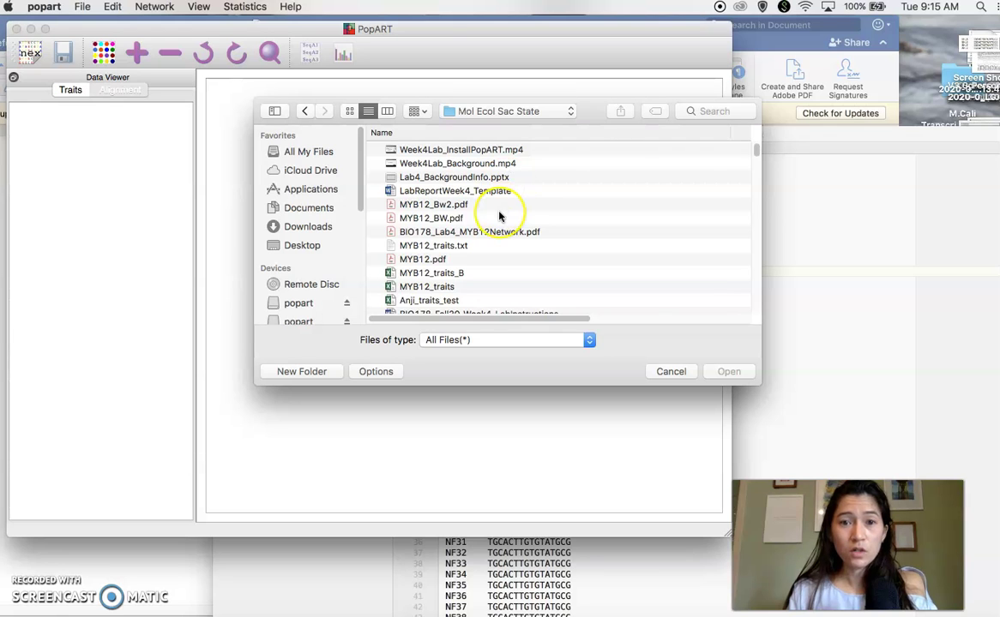
pyautogui.scroll(-5, 500, 217)
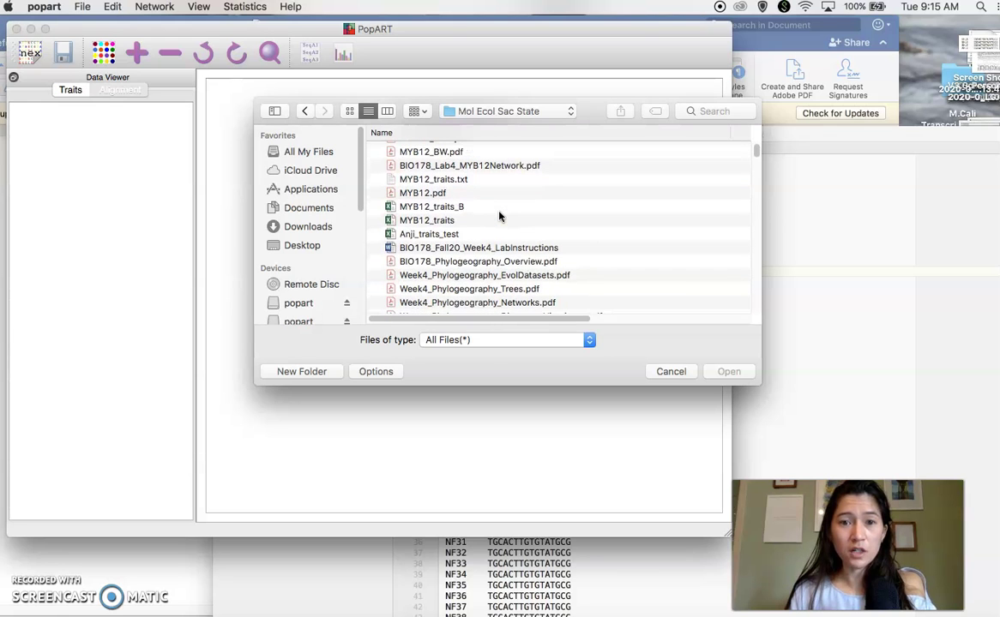
pyautogui.scroll(5, 500, 217)
pyautogui.scroll(-10, 500, 217)
pyautogui.scroll(-2, 500, 217)
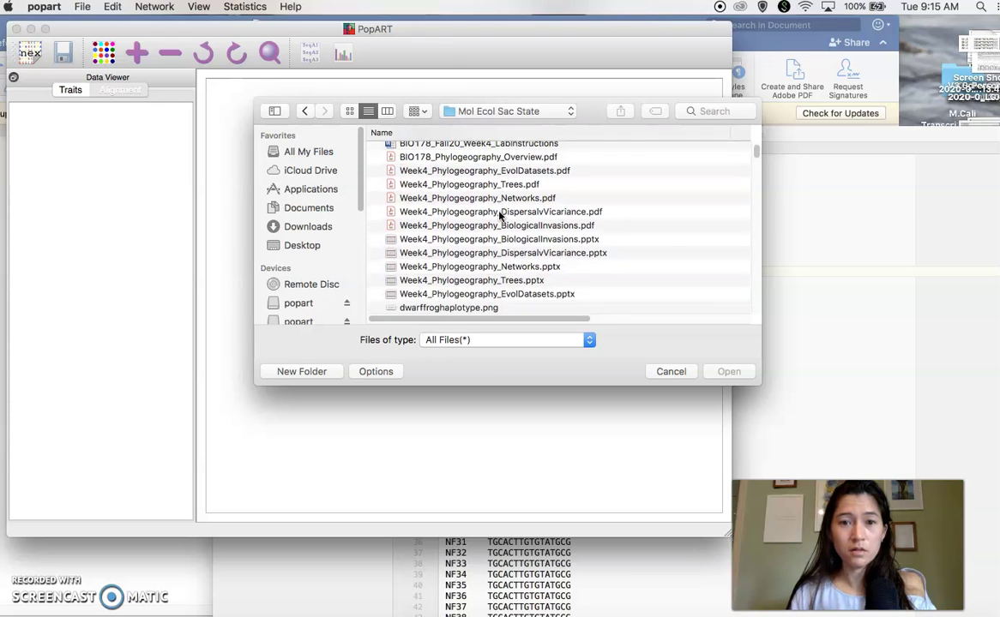
pyautogui.scroll(3, 500, 217)
# Import the alignment file MYB12.nex from the Downloads folder.
pyautogui.click(307, 226)
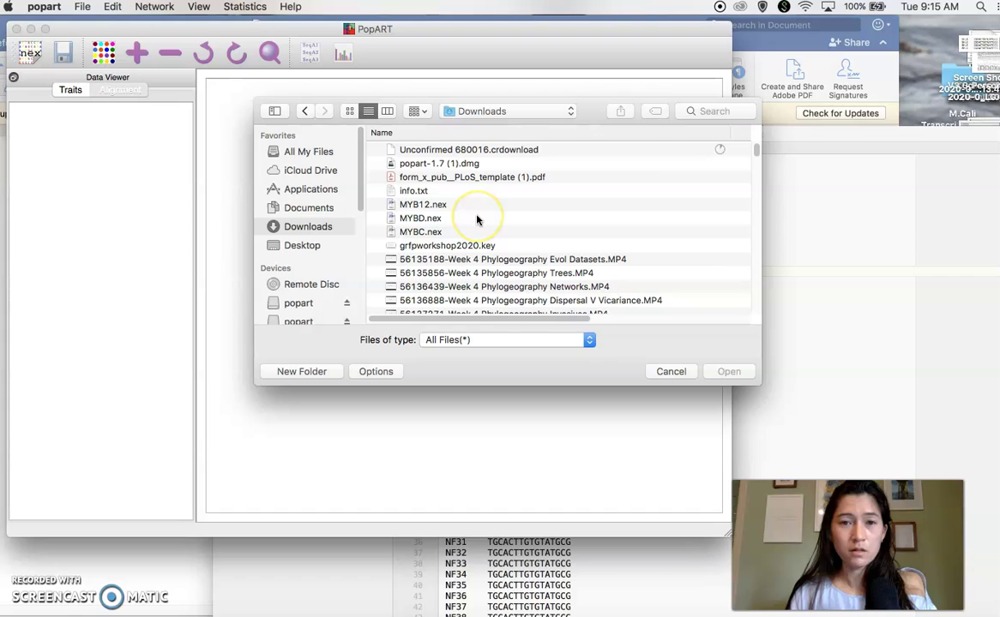
pyautogui.click(422, 206)
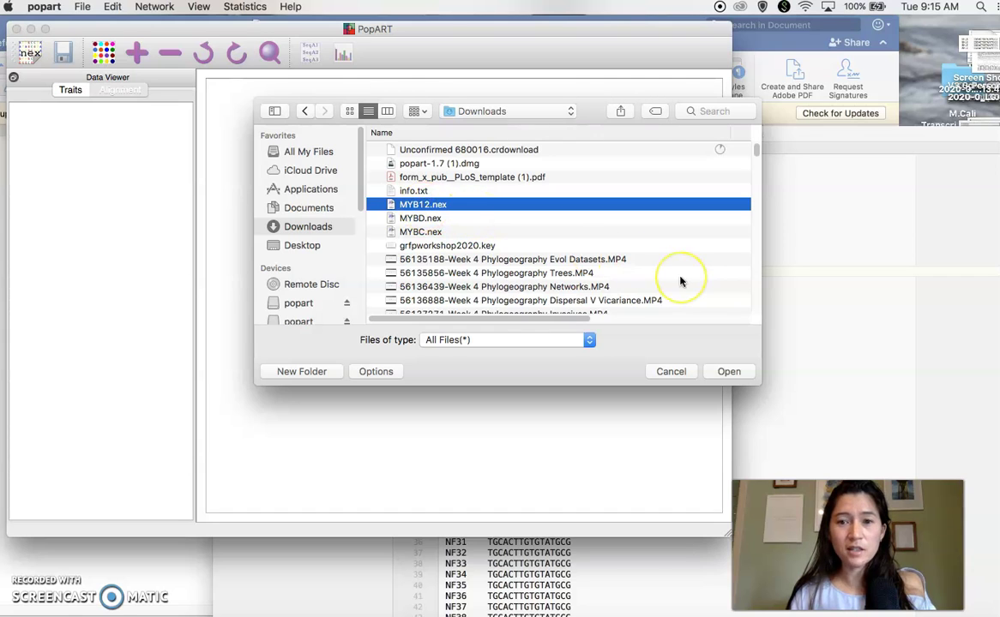
pyautogui.doubleClick(435, 206)
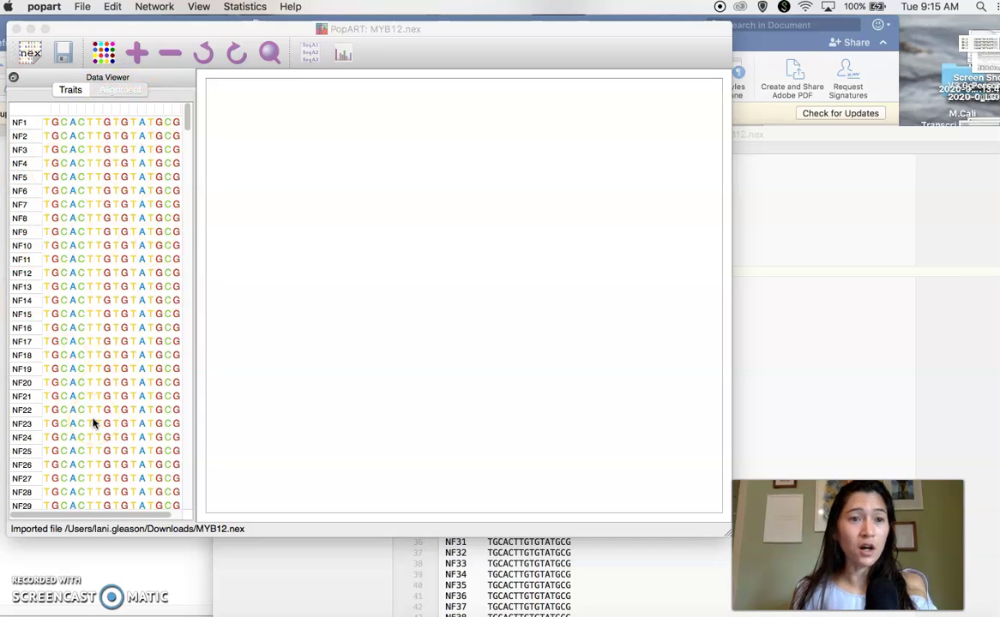
# Look through the imported sequences in the data viewer and check its Traits view.
pyautogui.scroll(-20, 73, 283)
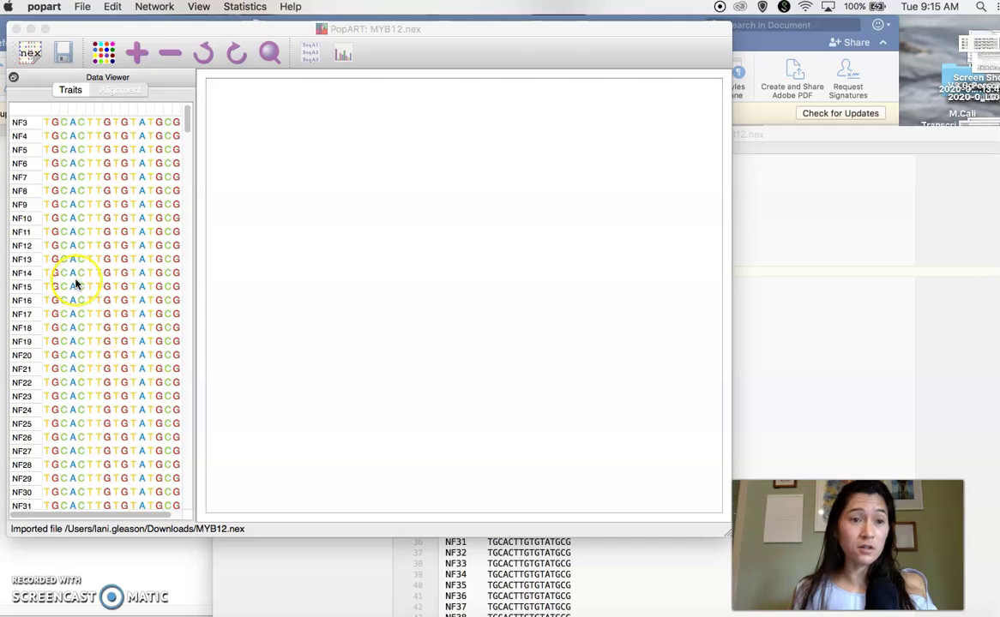
pyautogui.scroll(20, 76, 283)
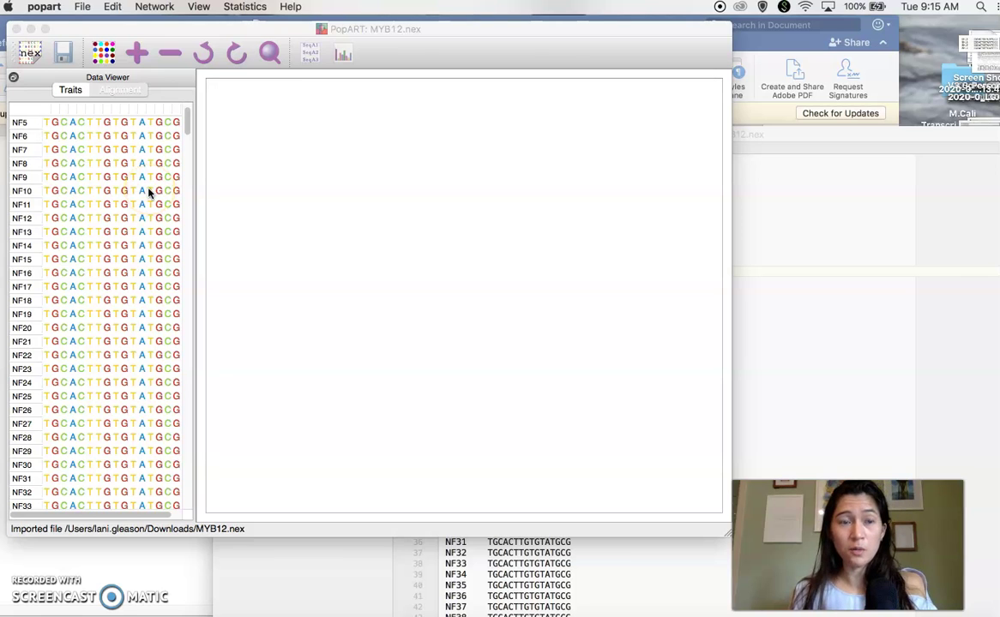
pyautogui.click(69, 89)
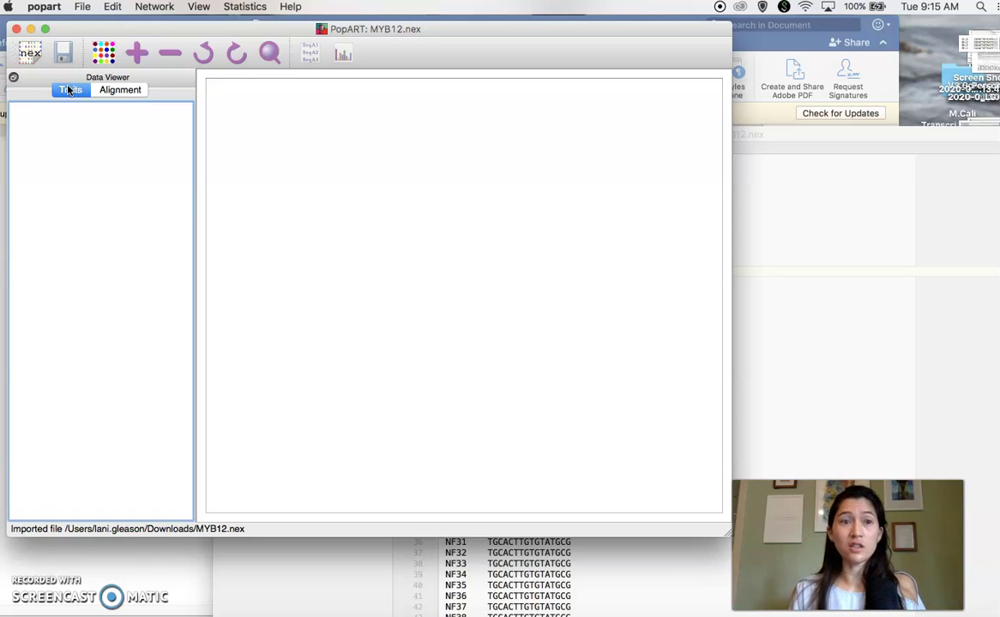
# Switch to TextWrangler, display MYB12_traits.txt and reposition its window so the full header row can be read.
pyautogui.click(810, 136)
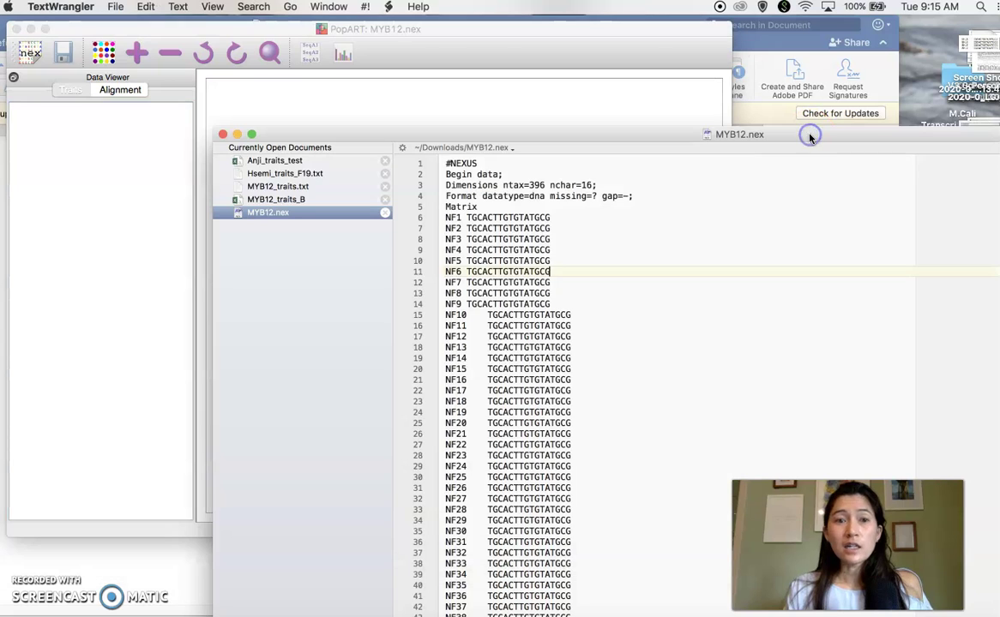
pyautogui.click(283, 187)
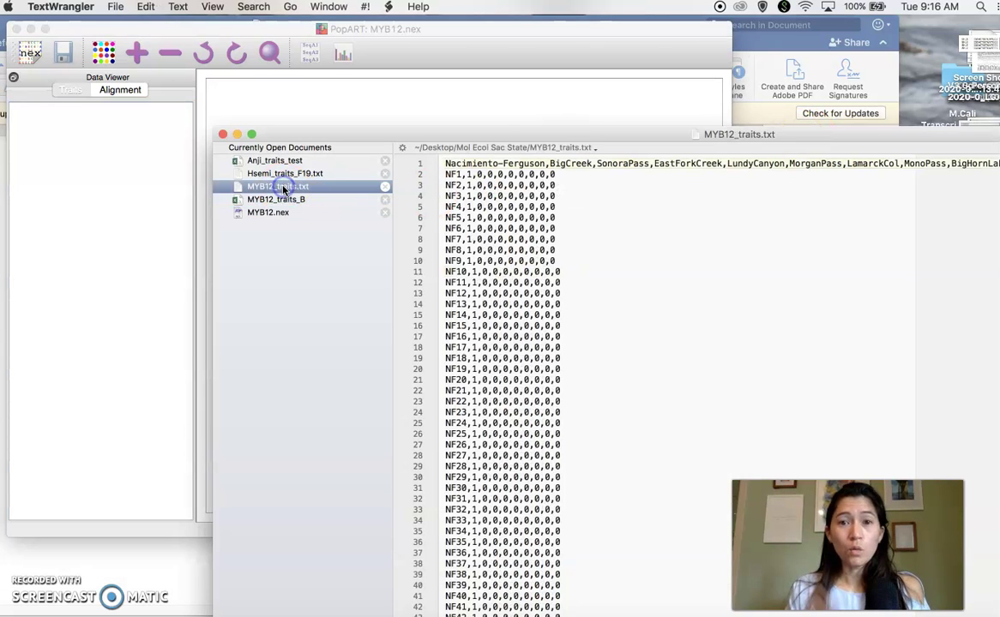
pyautogui.moveTo(809, 136); pyautogui.dragTo(646, 88)
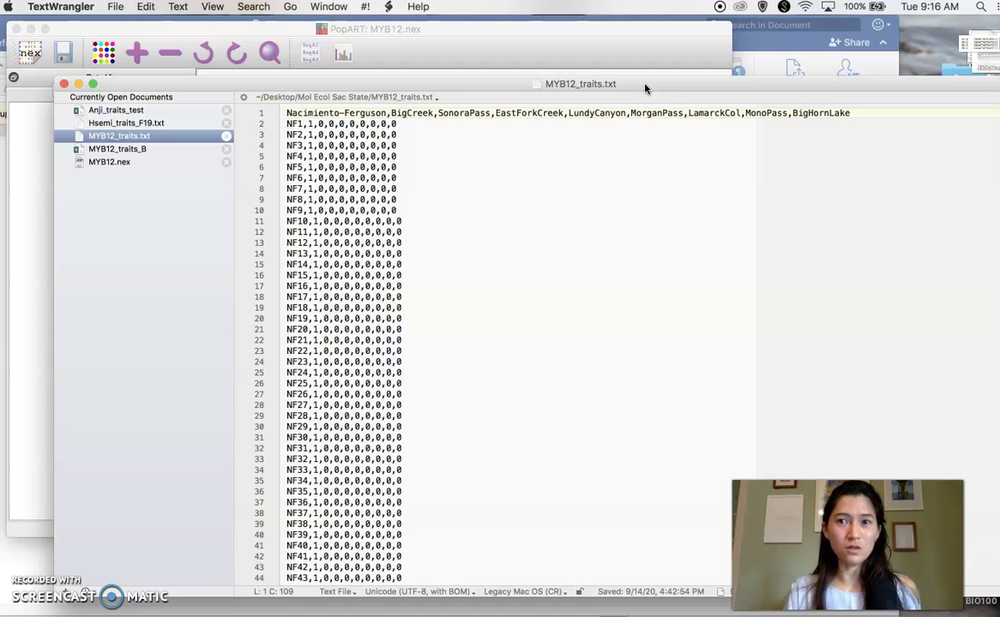
pyautogui.moveTo(645, 86); pyautogui.dragTo(619, 57)
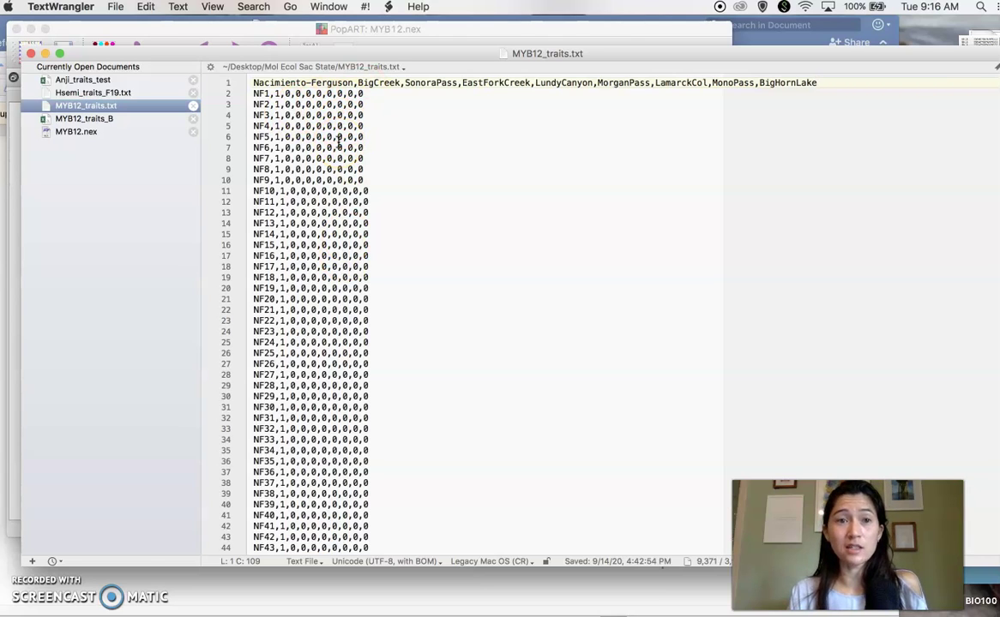
# Examine the trait rows in MYB12_traits.txt, highlighting the NF1 label and its 1/0 population coding, and compare the NF and BC rows.
pyautogui.doubleClick(256, 94)
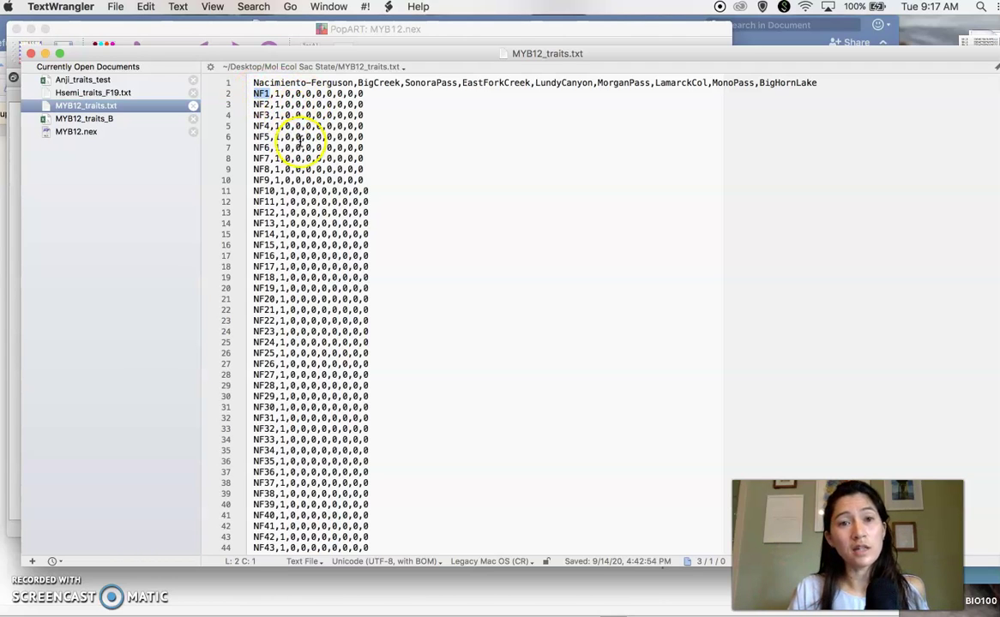
pyautogui.moveTo(367, 93); pyautogui.dragTo(275, 94)
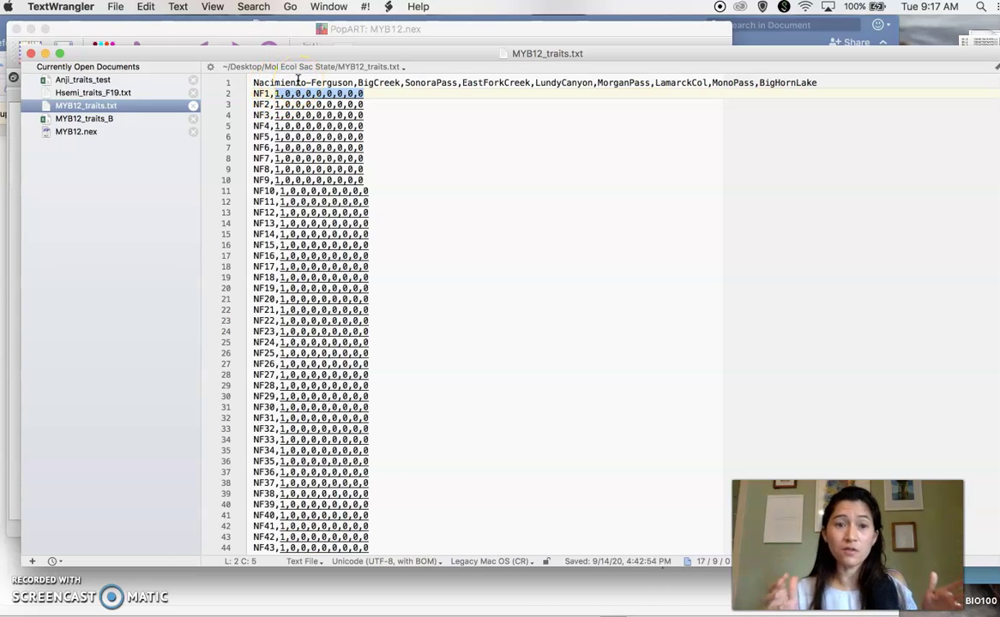
pyautogui.scroll(-5, 312, 241)
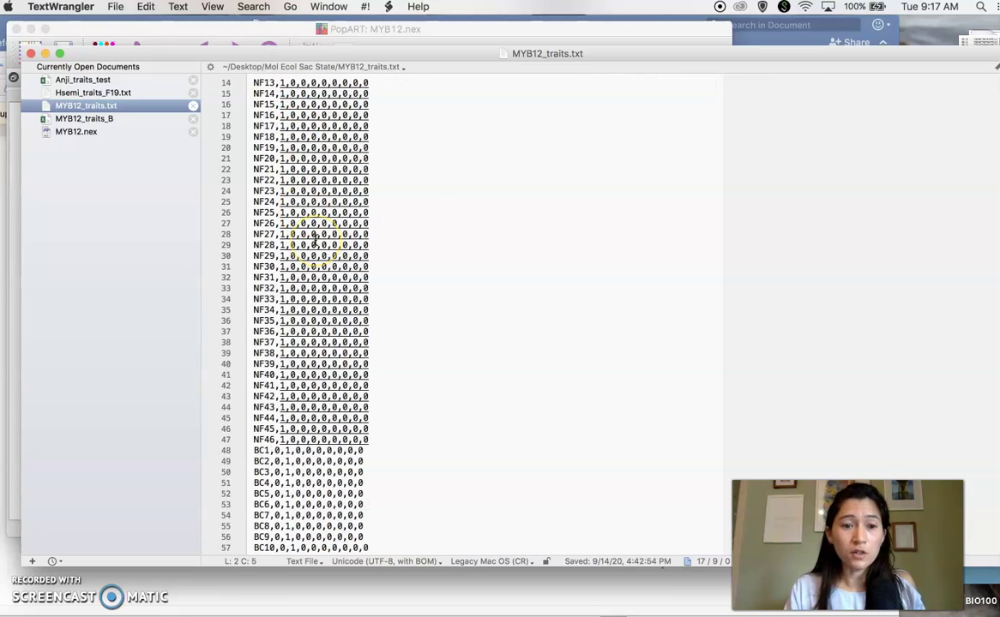
pyautogui.scroll(2, 367, 310)
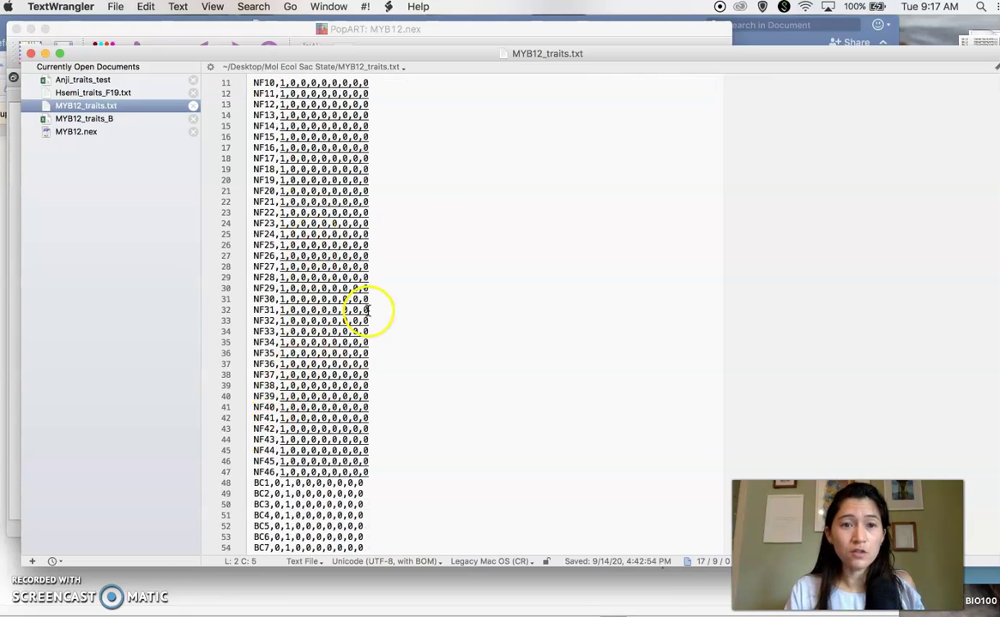
pyautogui.scroll(4, 367, 309)
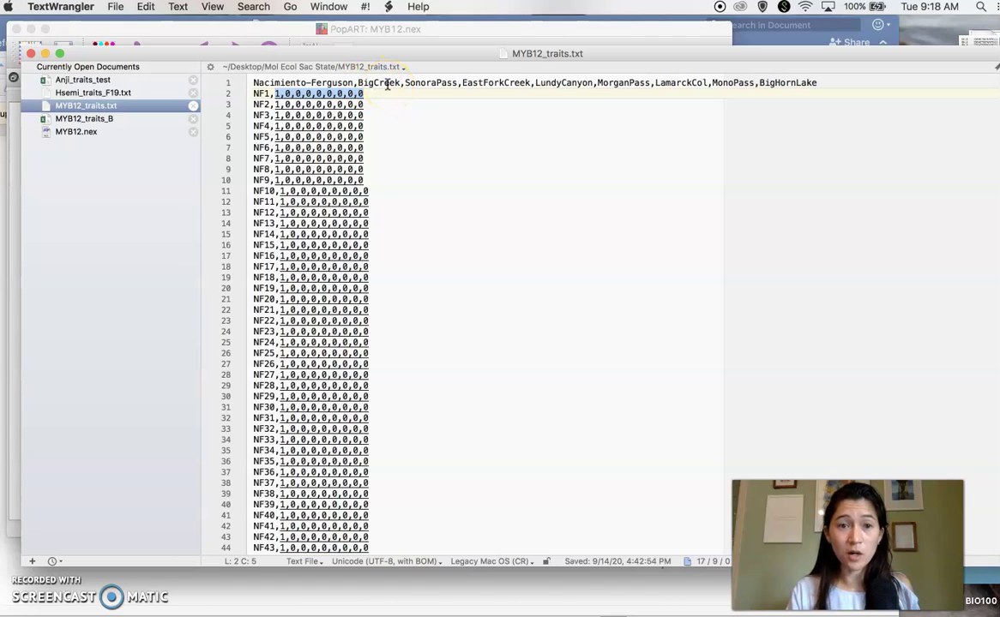
pyautogui.scroll(-9, 405, 196)
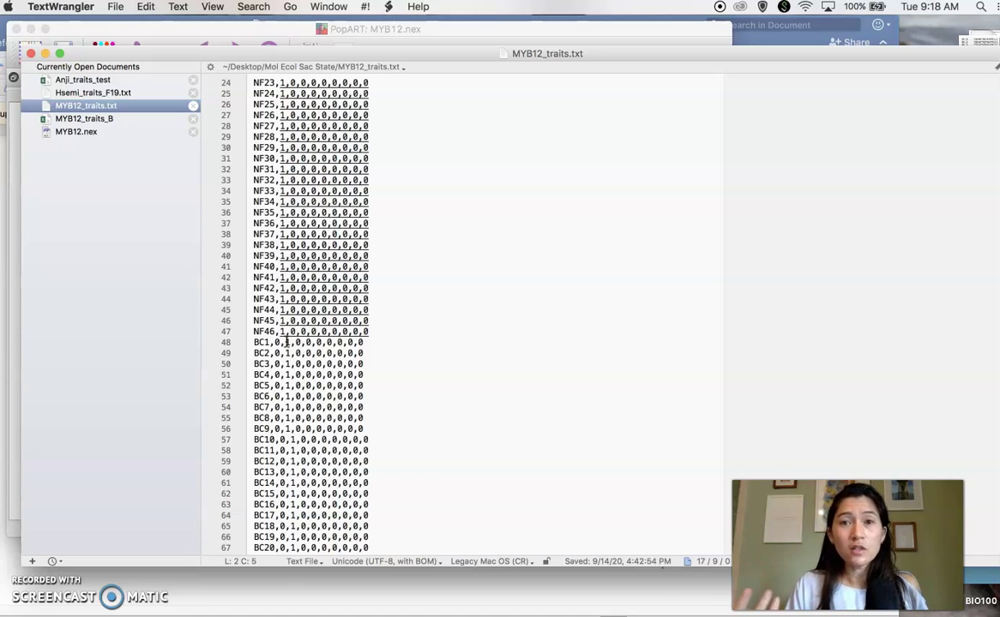
# Return to the header row of MYB12_traits.txt, move its window aside and switch to PopART.
pyautogui.scroll(8, 540, 246)
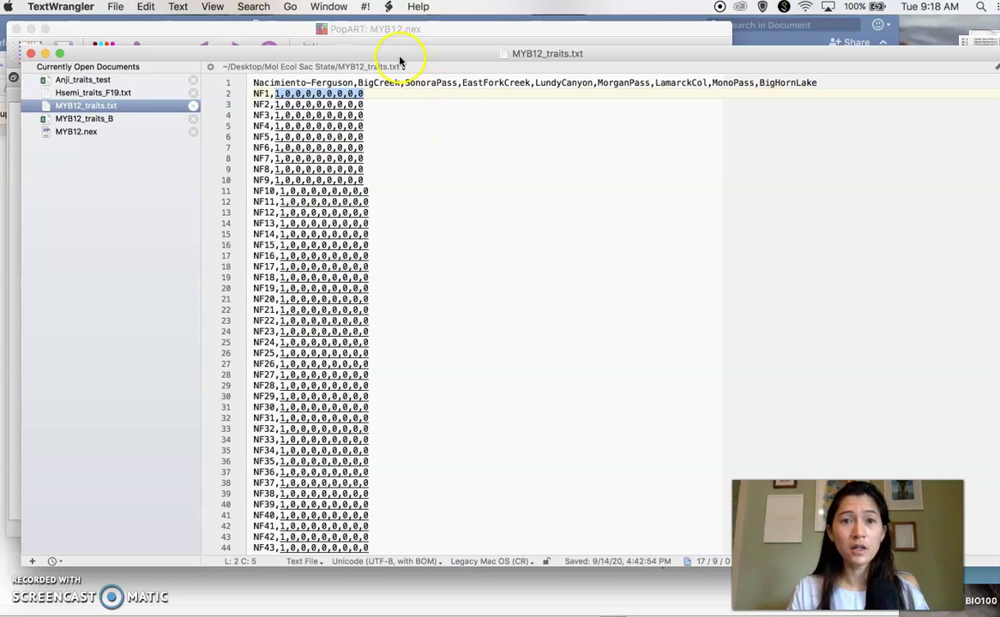
pyautogui.moveTo(397, 51); pyautogui.dragTo(610, 134)
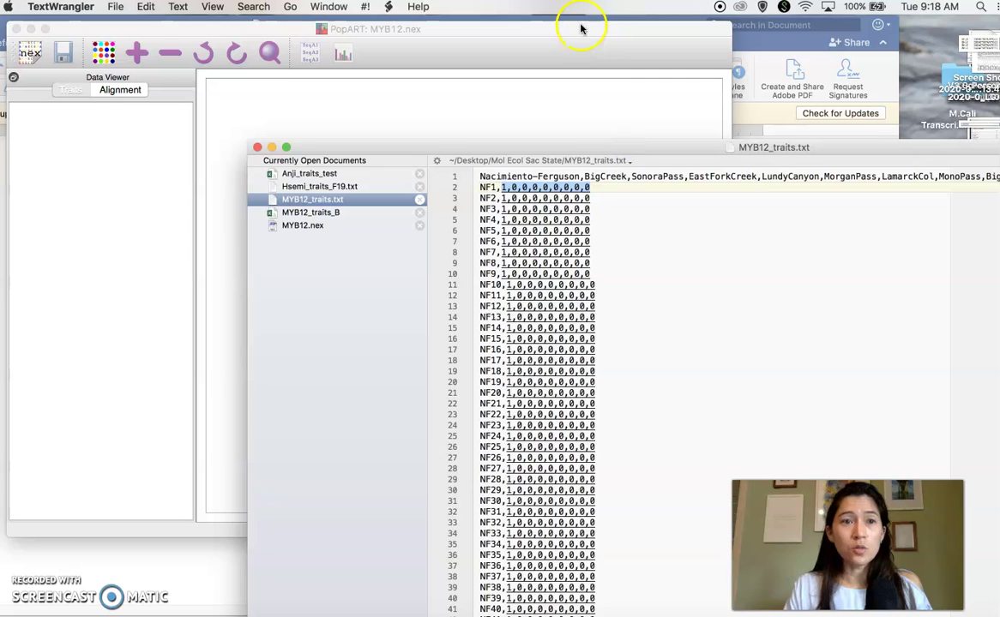
pyautogui.click(582, 34)
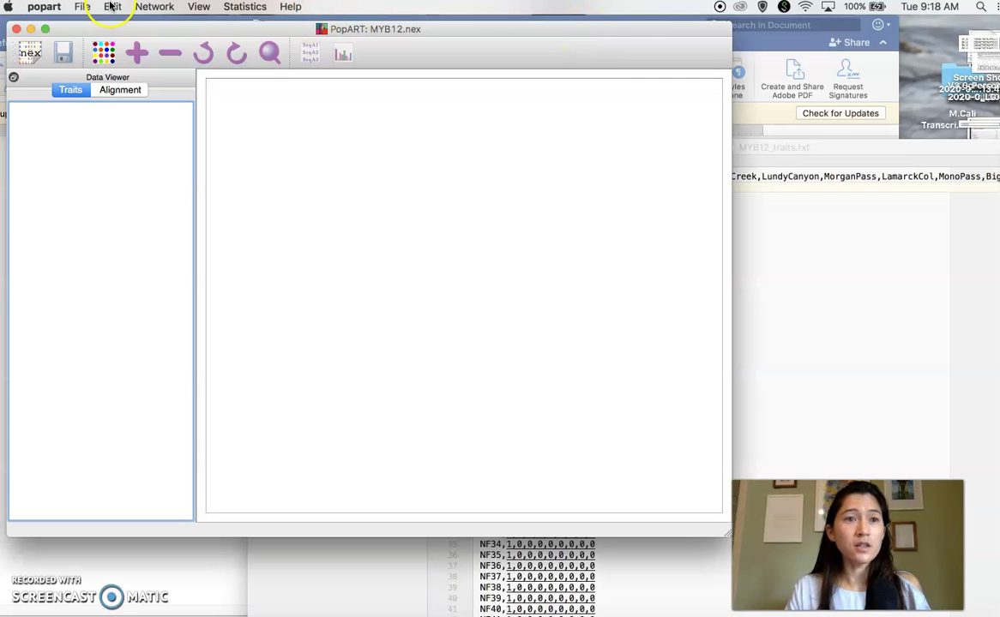
# Start importing the traits table MYB12_traits.txt from the Mol Ecol Sac State folder, choosing not to clear the alignment data.
pyautogui.click(83, 7)
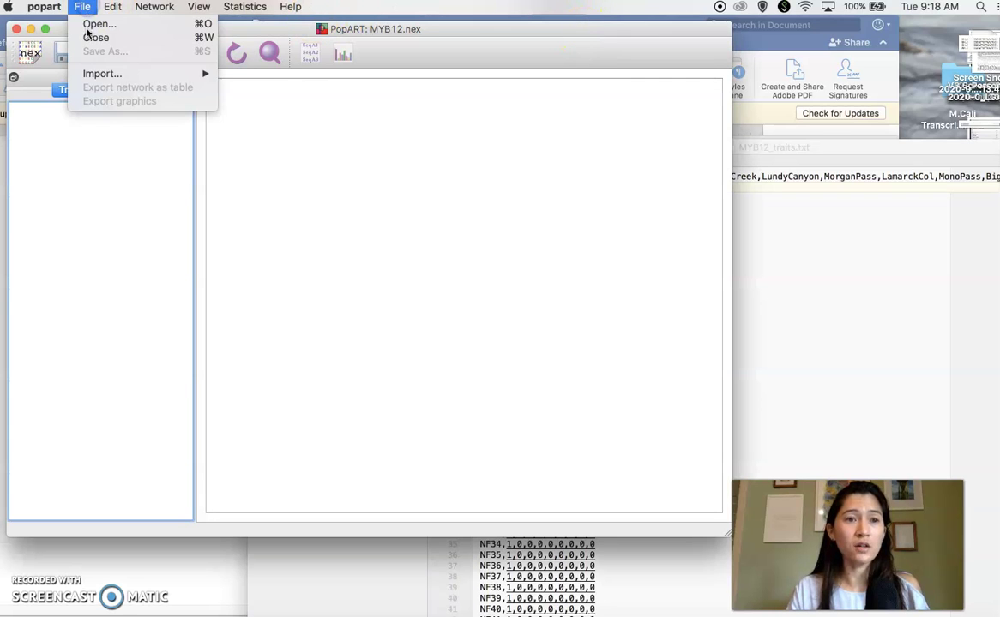
pyautogui.moveTo(100, 74)
pyautogui.click(271, 90)
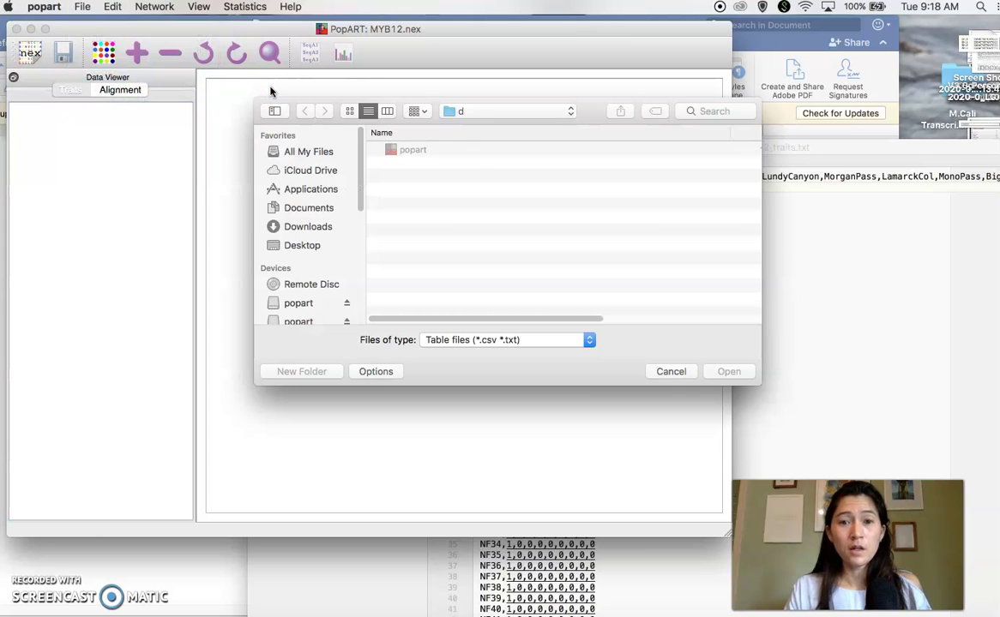
pyautogui.click(499, 109)
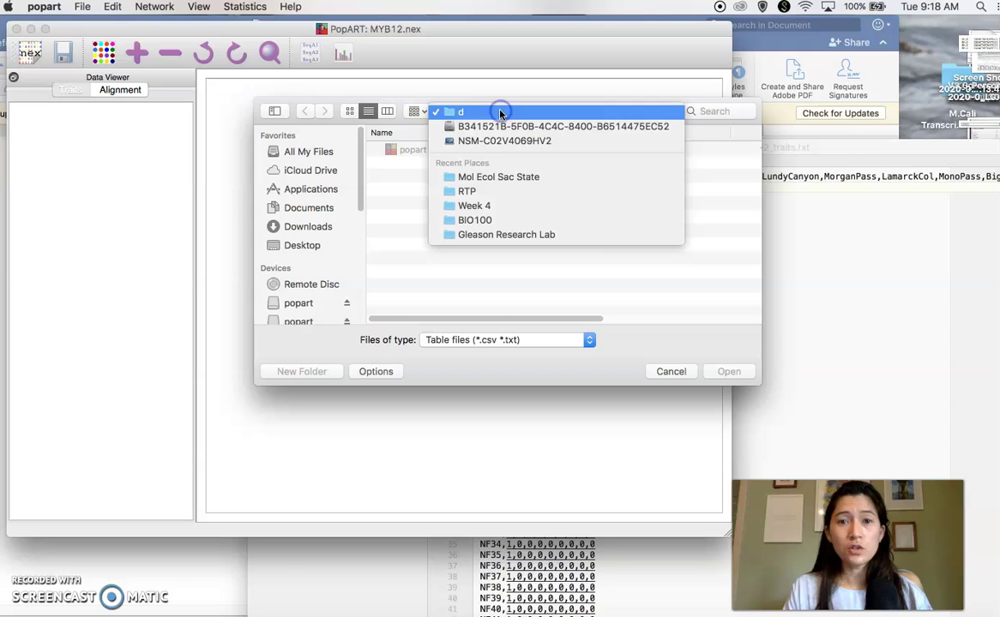
pyautogui.click(499, 177)
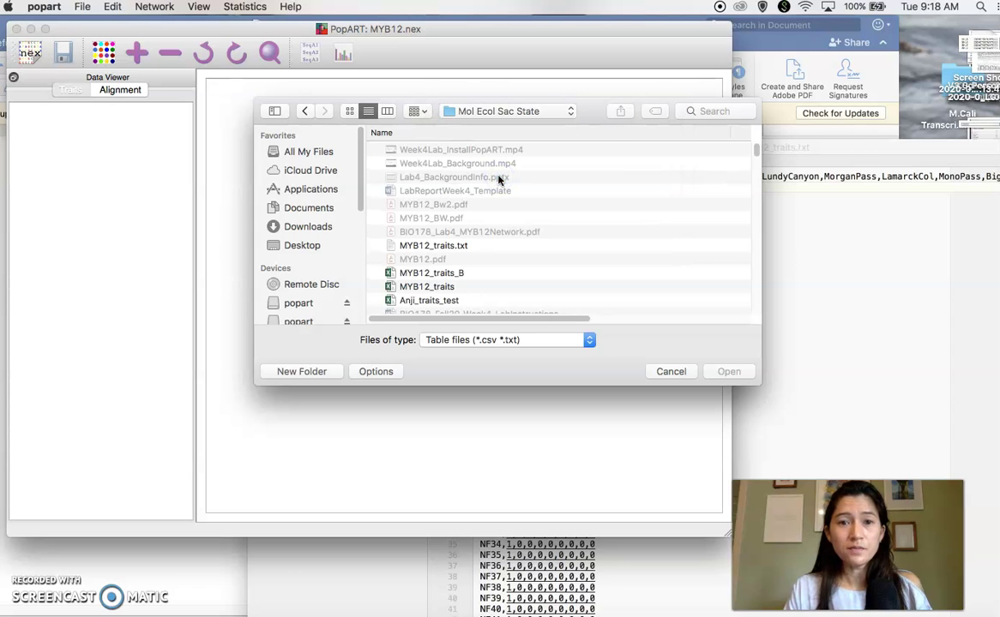
pyautogui.click(437, 246)
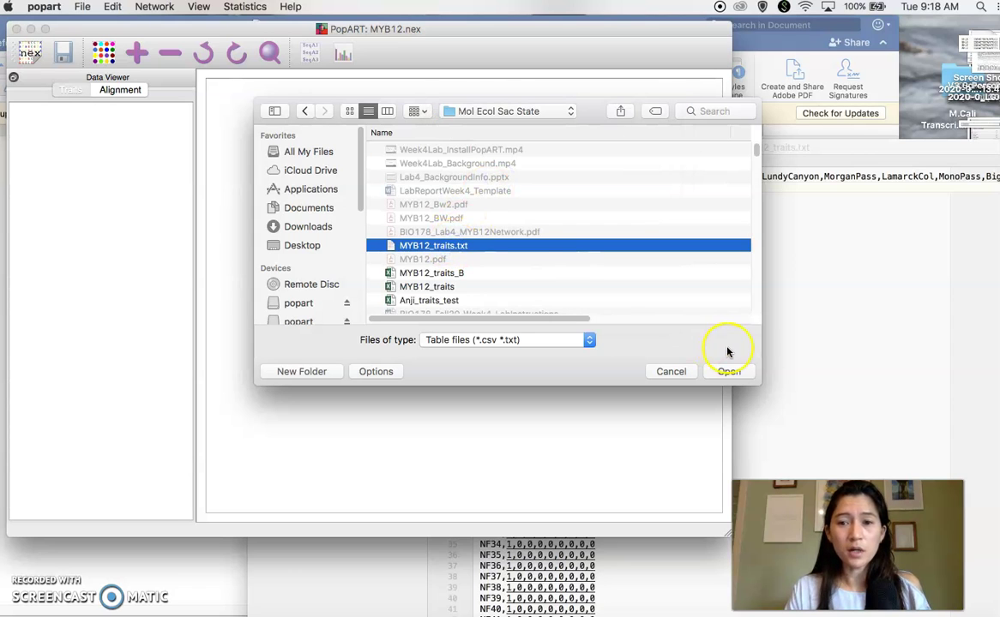
pyautogui.click(475, 249)
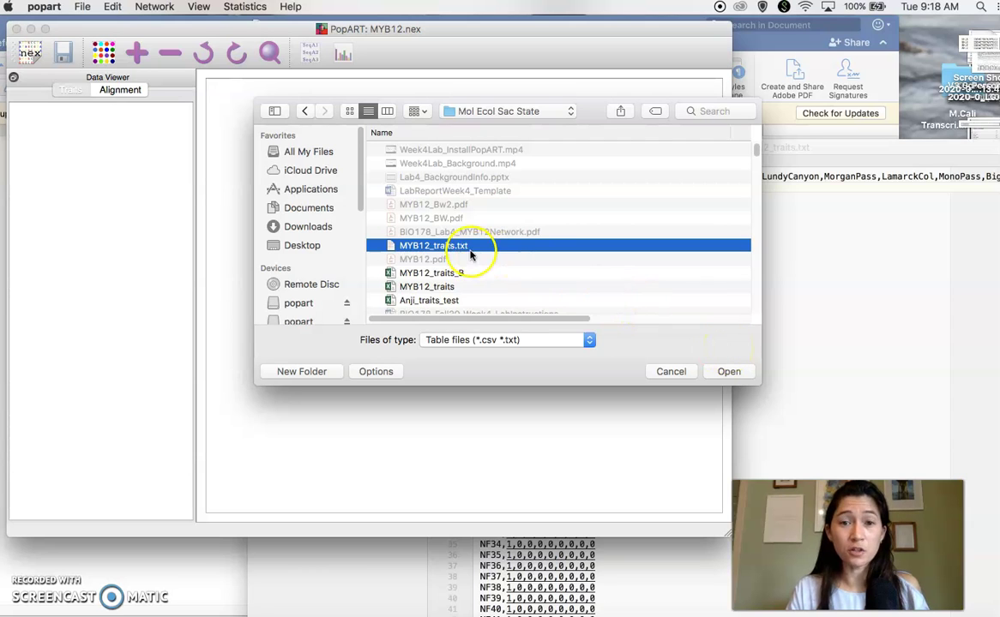
pyautogui.click(734, 371)
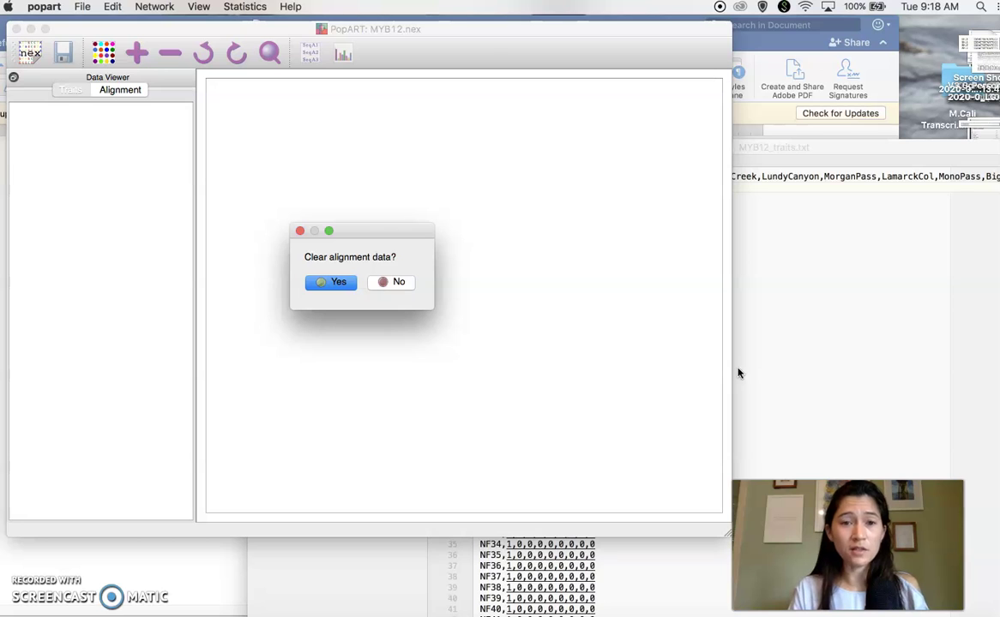
pyautogui.click(413, 286)
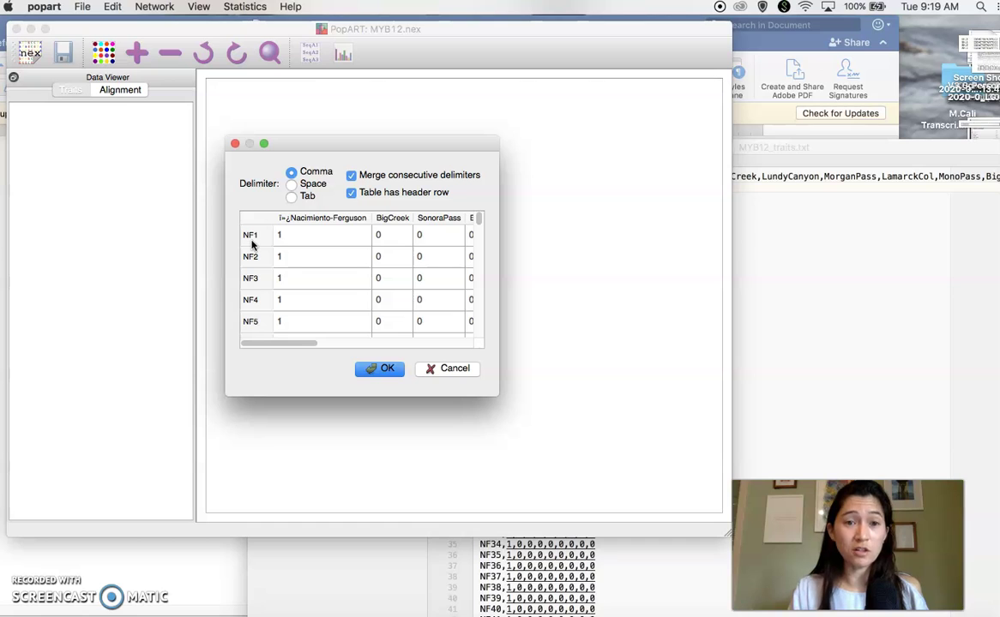
# Check the traits table preview with and without a header row, and import it comma-delimited with the header row option enabled.
pyautogui.scroll(-4, 328, 282)
pyautogui.scroll(4, 326, 283)
pyautogui.scroll(1, 327, 283)
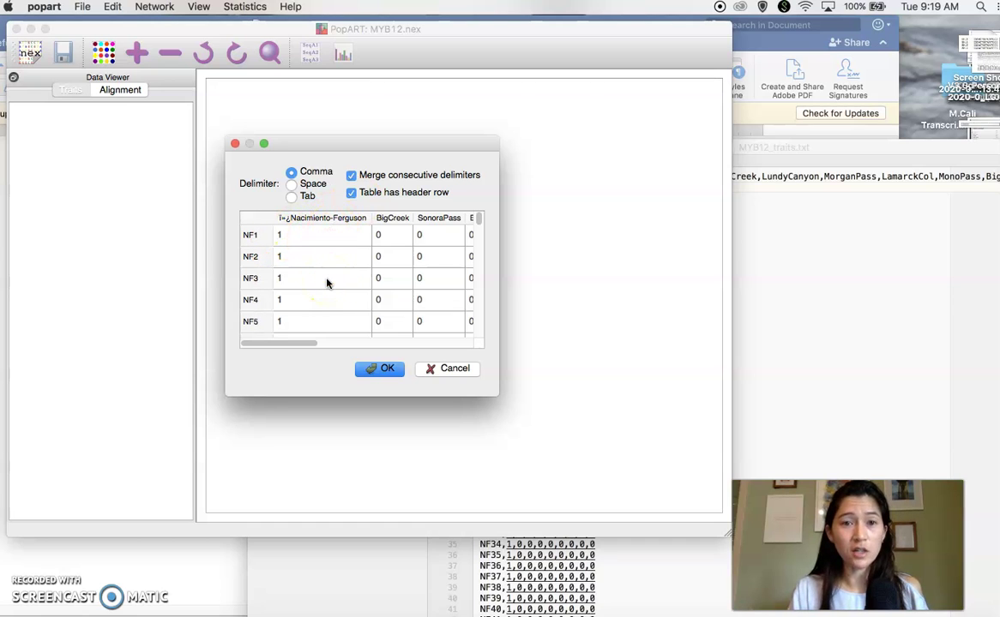
pyautogui.click(350, 192)
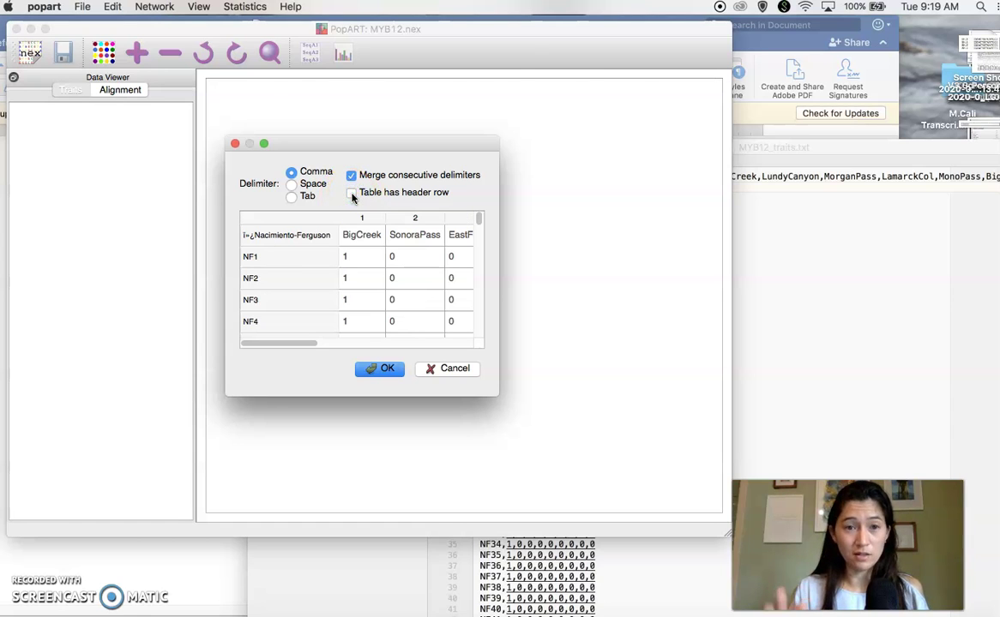
pyautogui.click(351, 193)
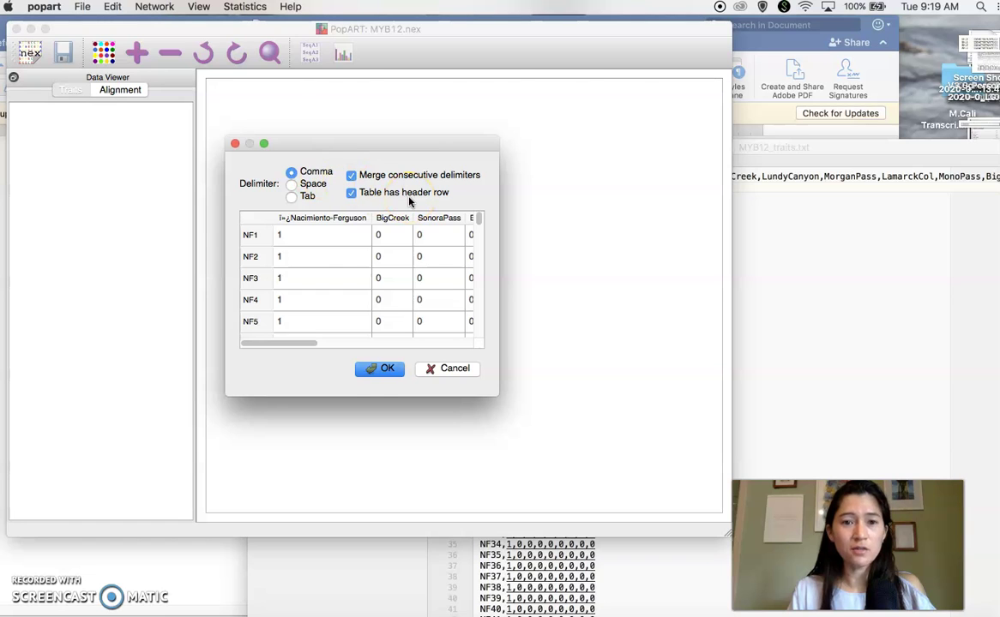
pyautogui.click(389, 369)
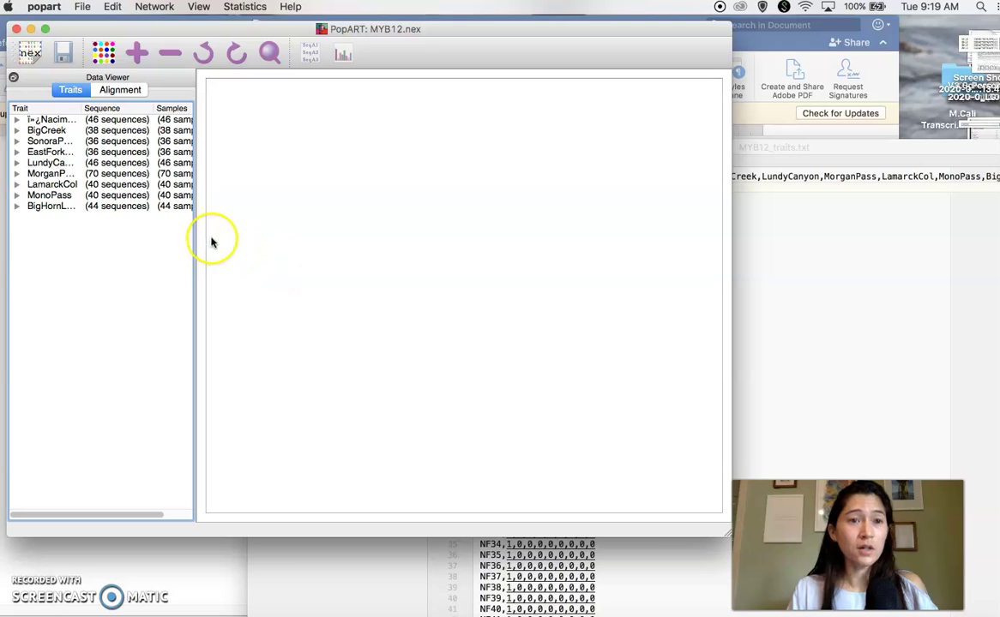
# Widen the data viewer to show all trait columns, and switch it to the alignment view.
pyautogui.moveTo(195, 246); pyautogui.dragTo(330, 248)
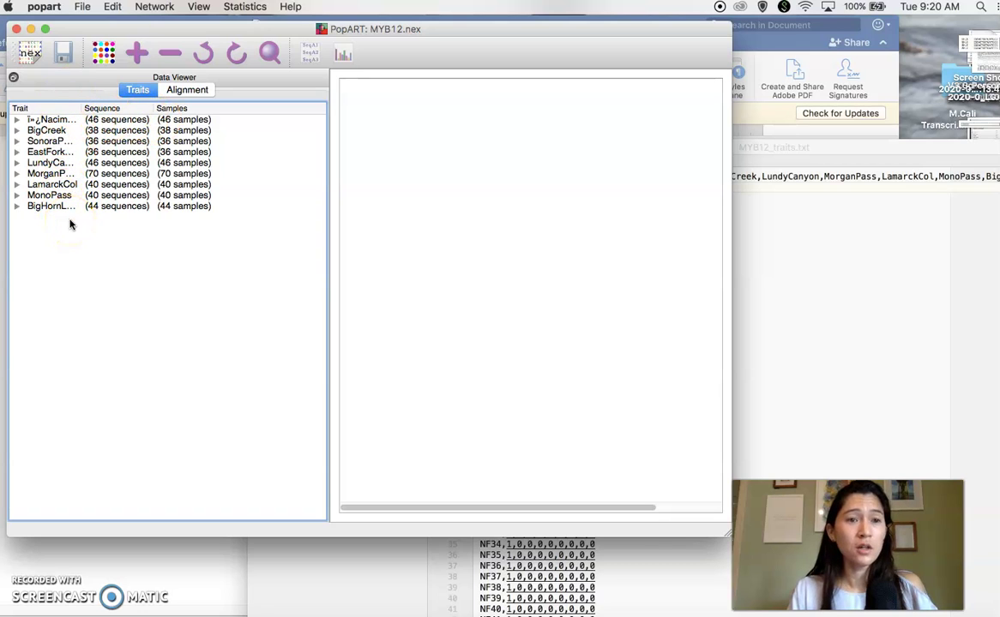
pyautogui.click(204, 94)
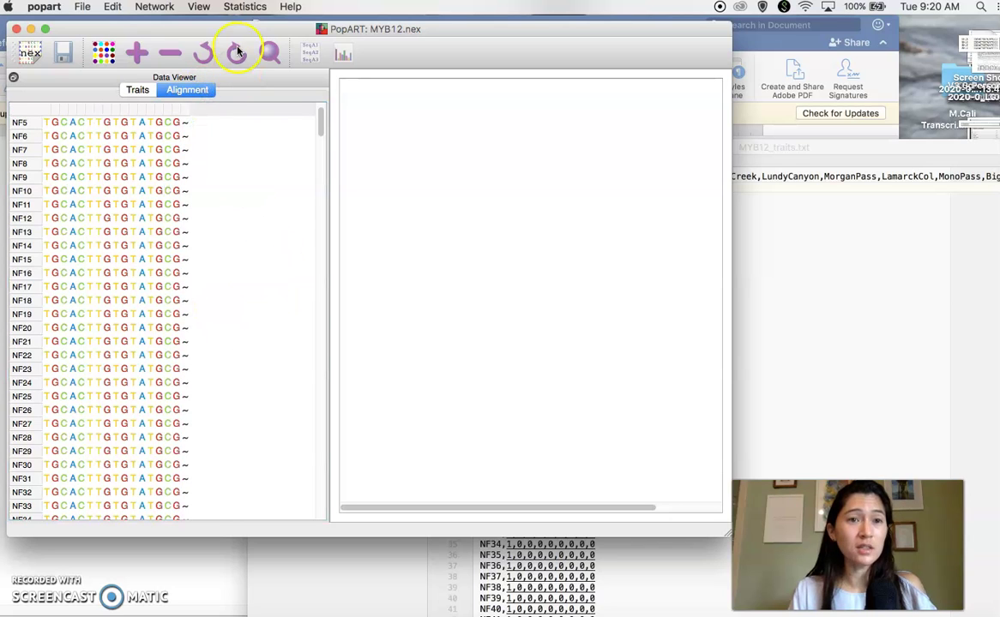
pyautogui.click(156, 7)
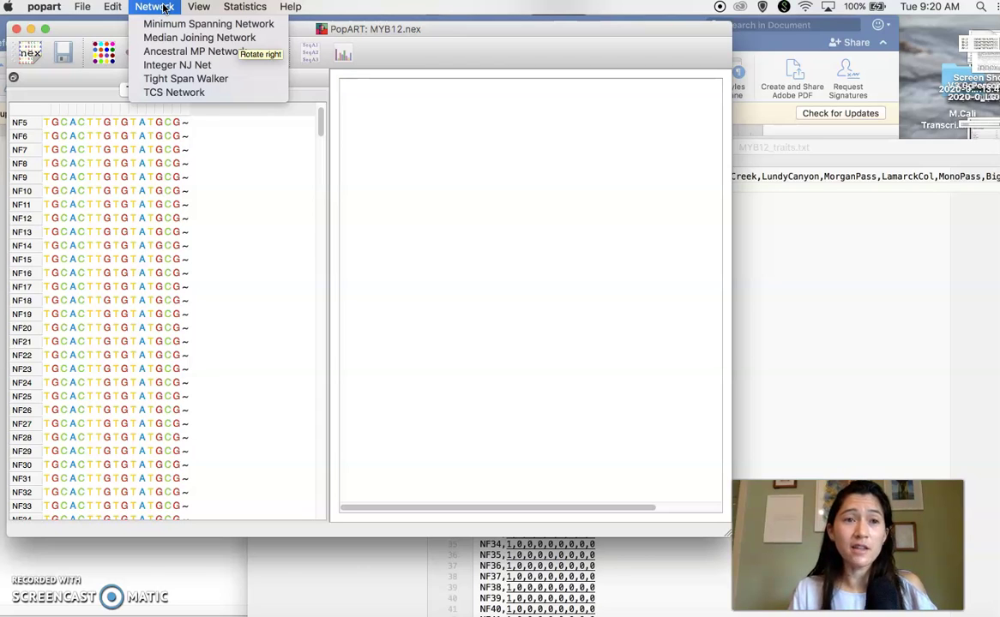
pyautogui.click(163, 7)
pyautogui.click(295, 208)
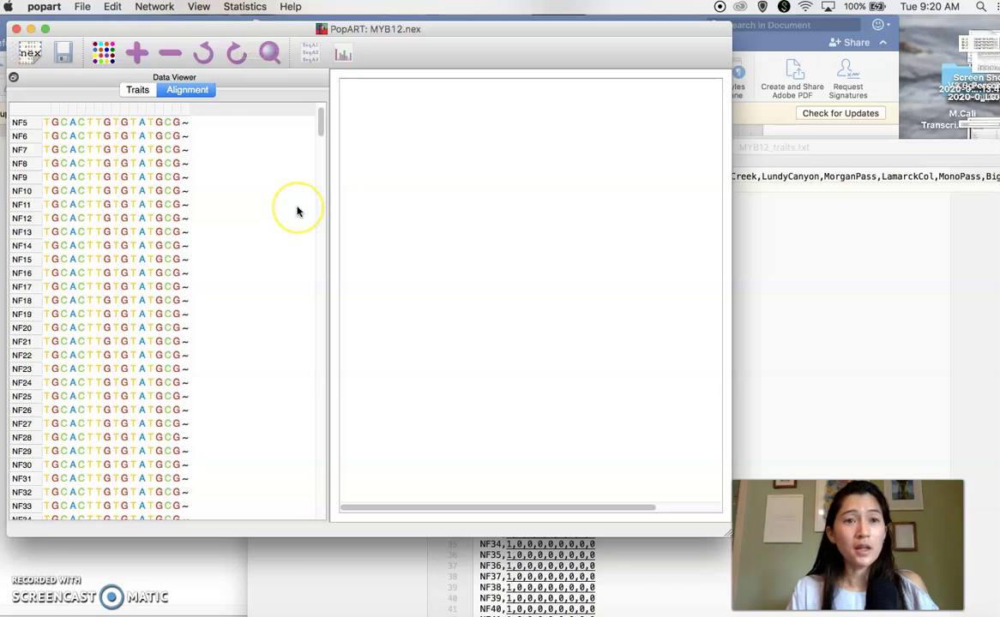